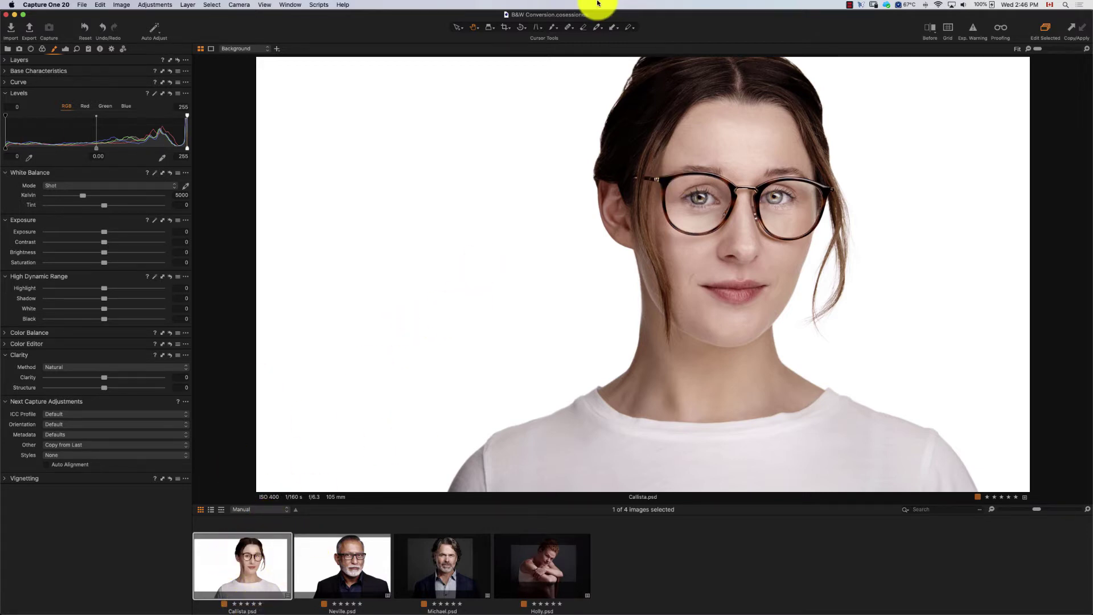
pyautogui.click(505, 26)
pyautogui.click(474, 28)
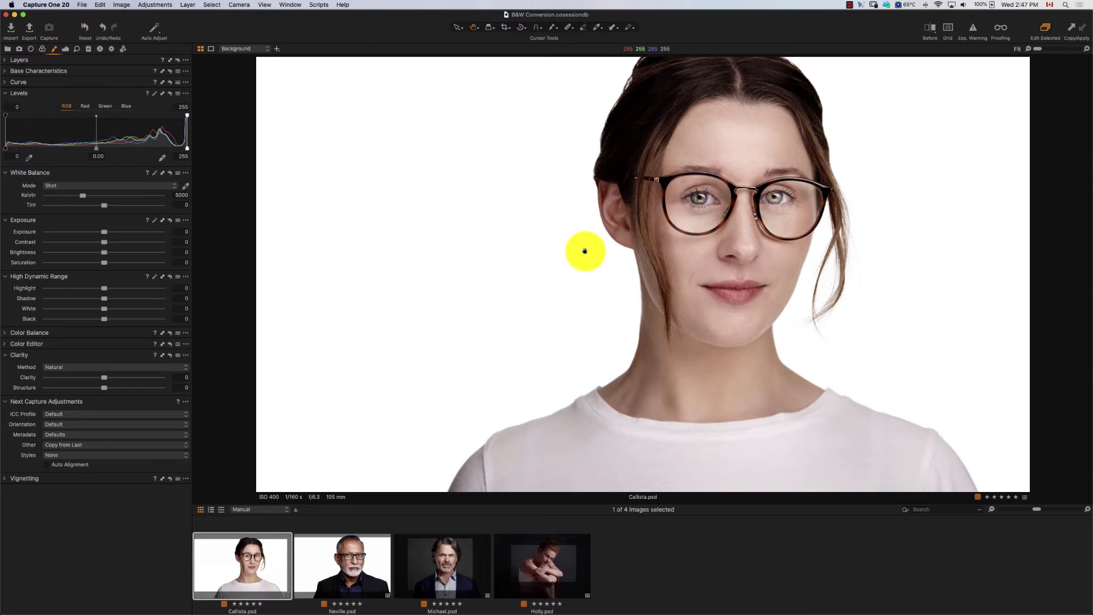
# Clone the variant of the color portrait of the woman with glasses and set the clone's Saturation to -100.
pyautogui.rightClick(255, 557)
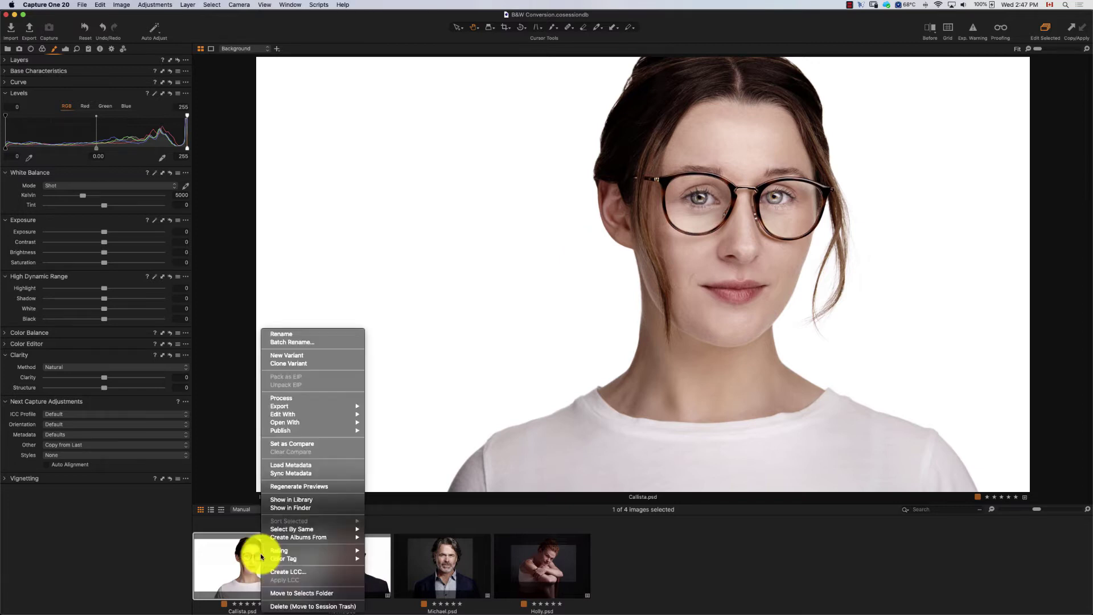
pyautogui.click(291, 367)
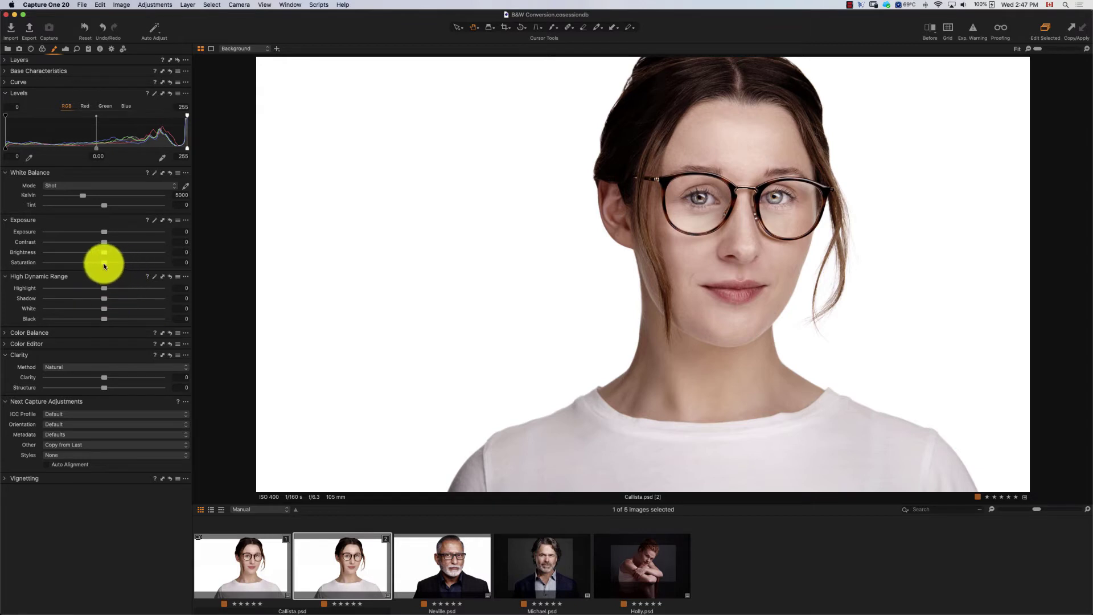
pyautogui.moveTo(103, 262); pyautogui.dragTo(7, 281)
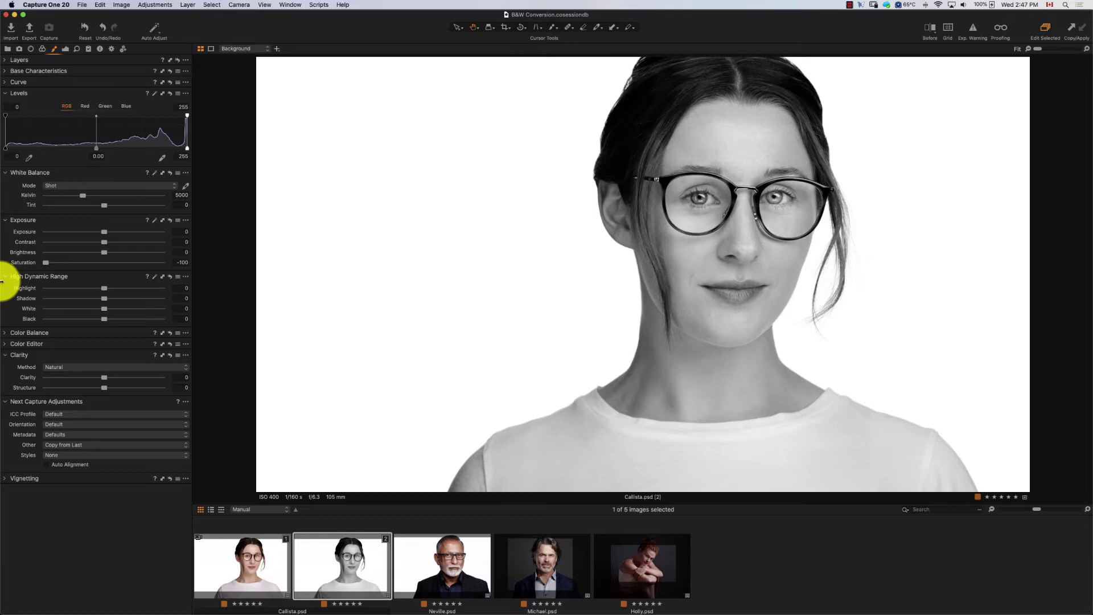
# Clone the woman's desaturated variant and, after viewing the second variant, select the new third variant for editing.
pyautogui.rightClick(327, 559)
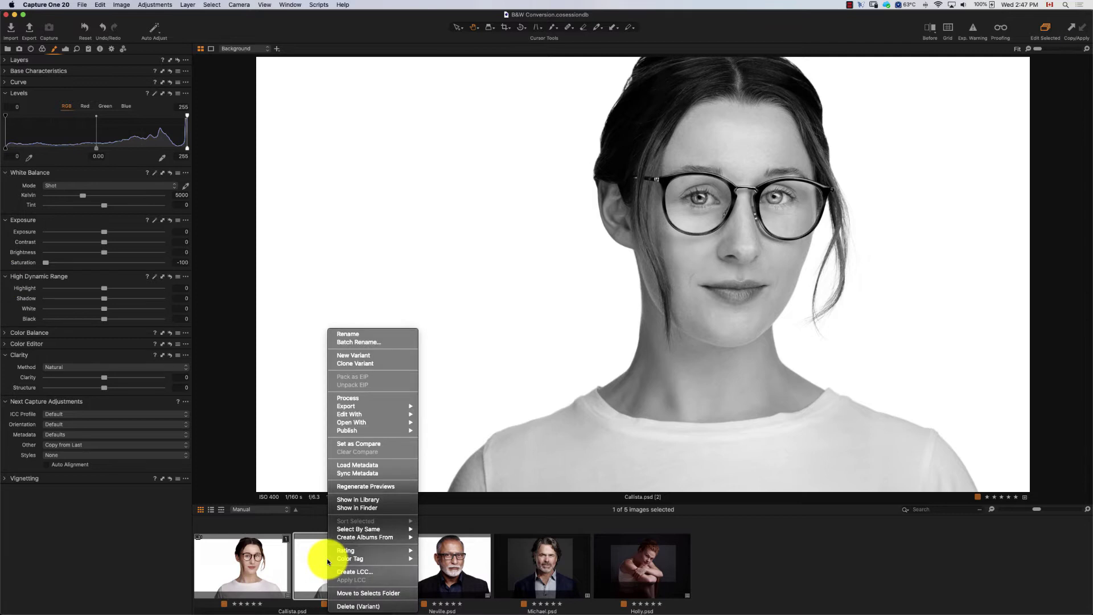
pyautogui.click(359, 356)
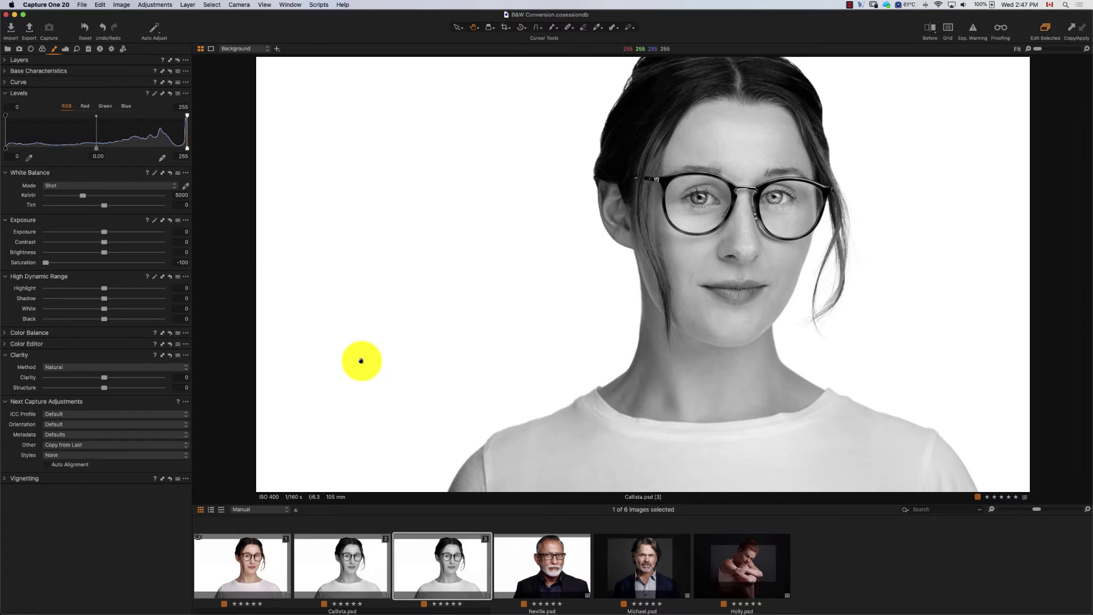
pyautogui.click(345, 574)
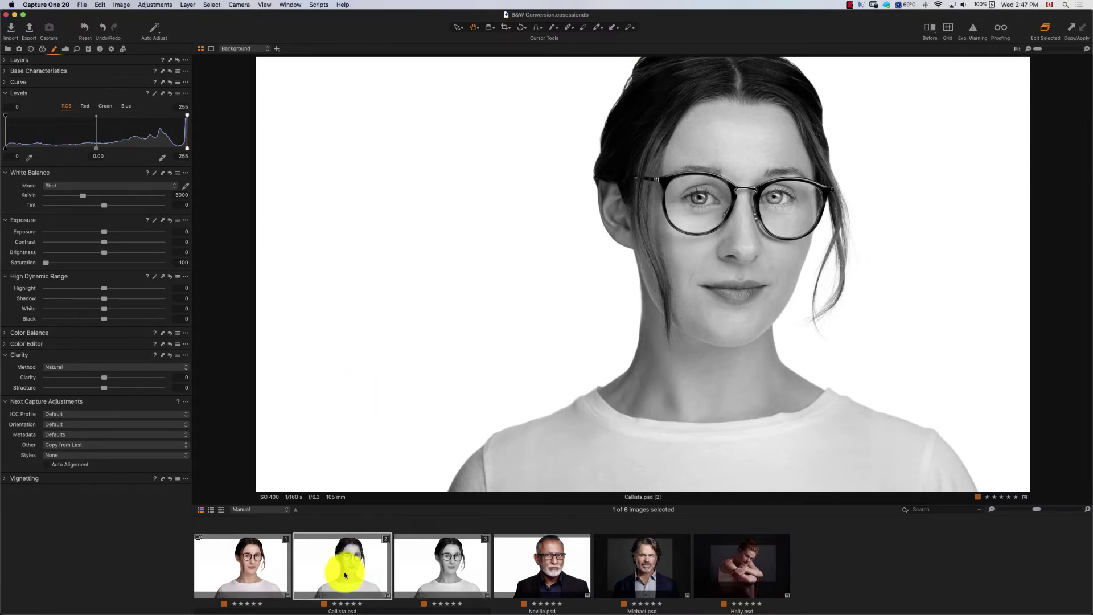
pyautogui.click(466, 569)
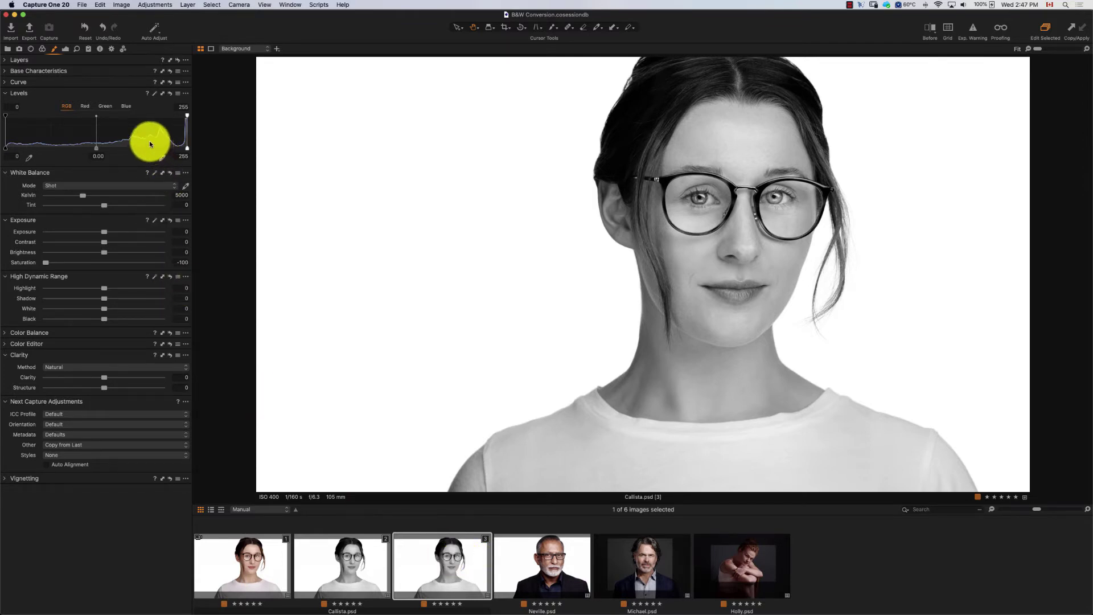
# Set the RGB Levels midtone of the third variant to -0.2.
pyautogui.click(97, 155)
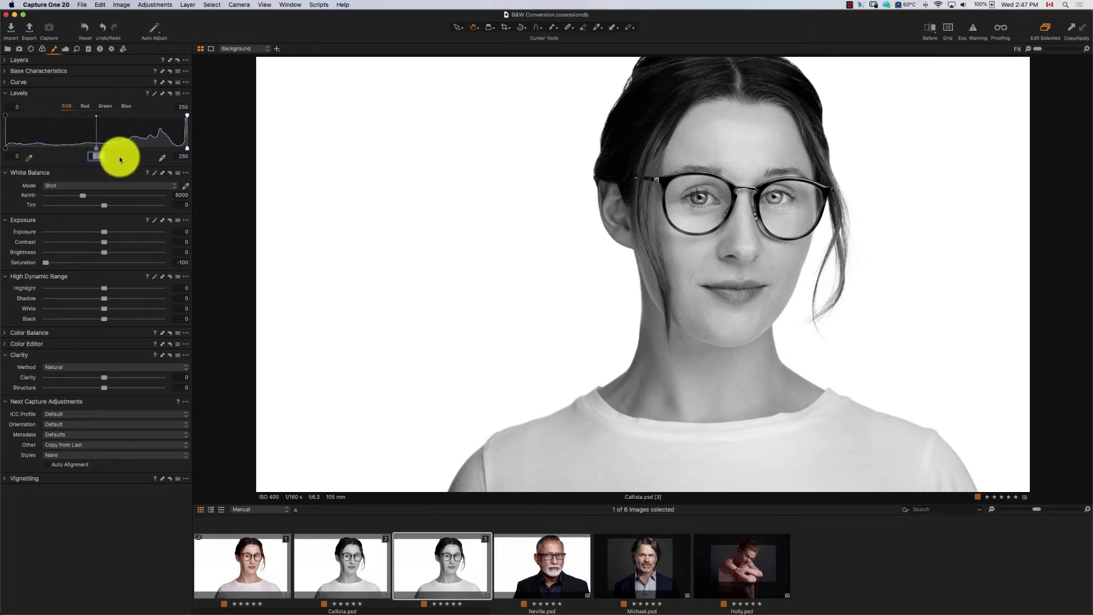
pyautogui.write('-0.2')
pyautogui.press('Return')
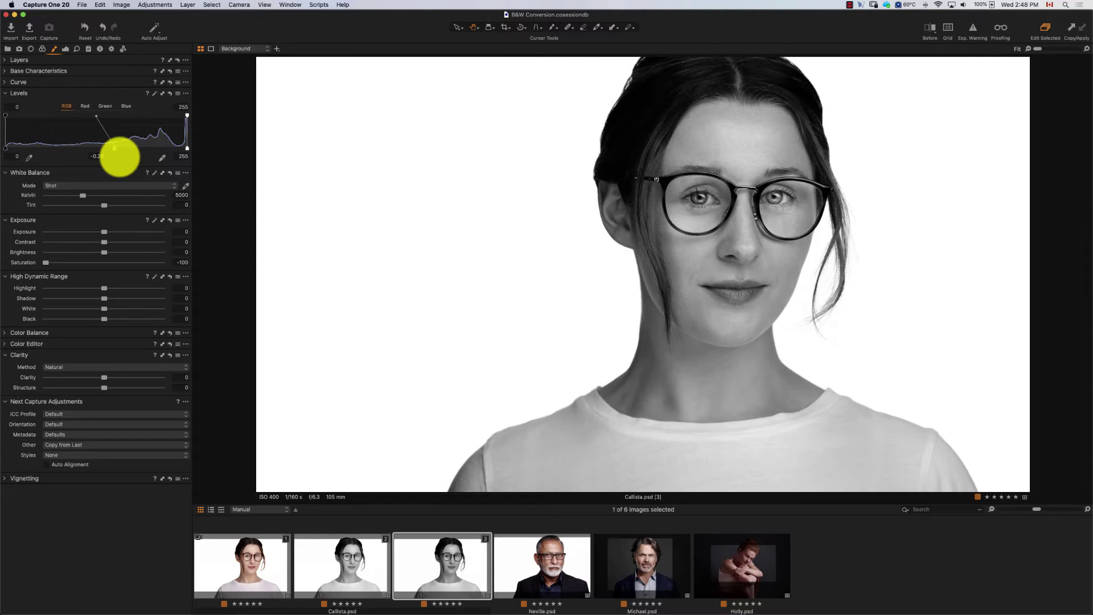
# Apply the Contrast Luma preset to the Curve and check the resulting Luma curve.
pyautogui.click(179, 85)
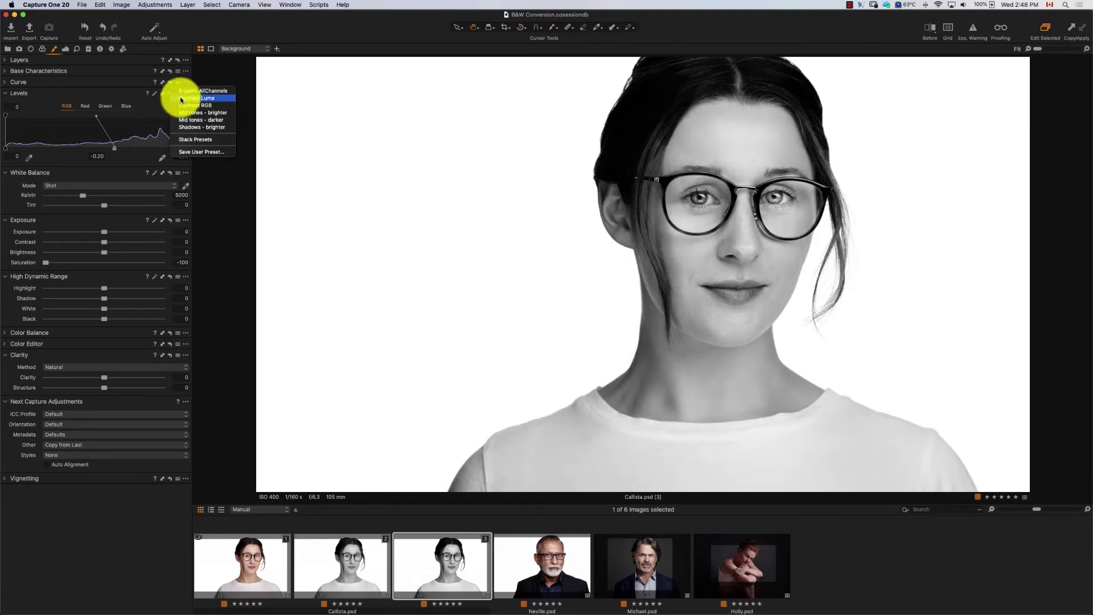
pyautogui.click(181, 99)
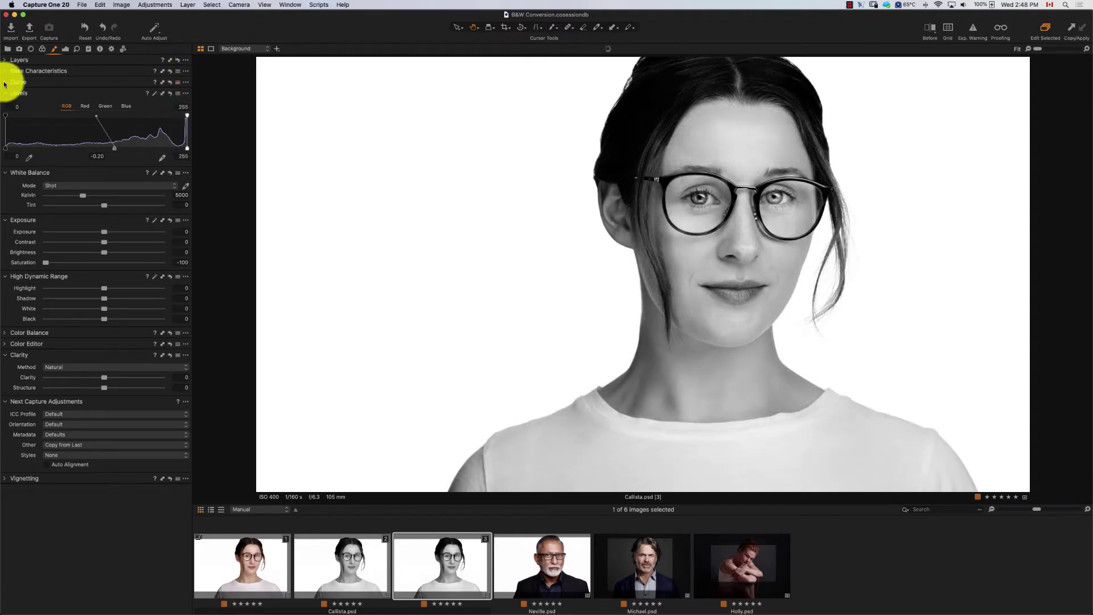
pyautogui.click(16, 82)
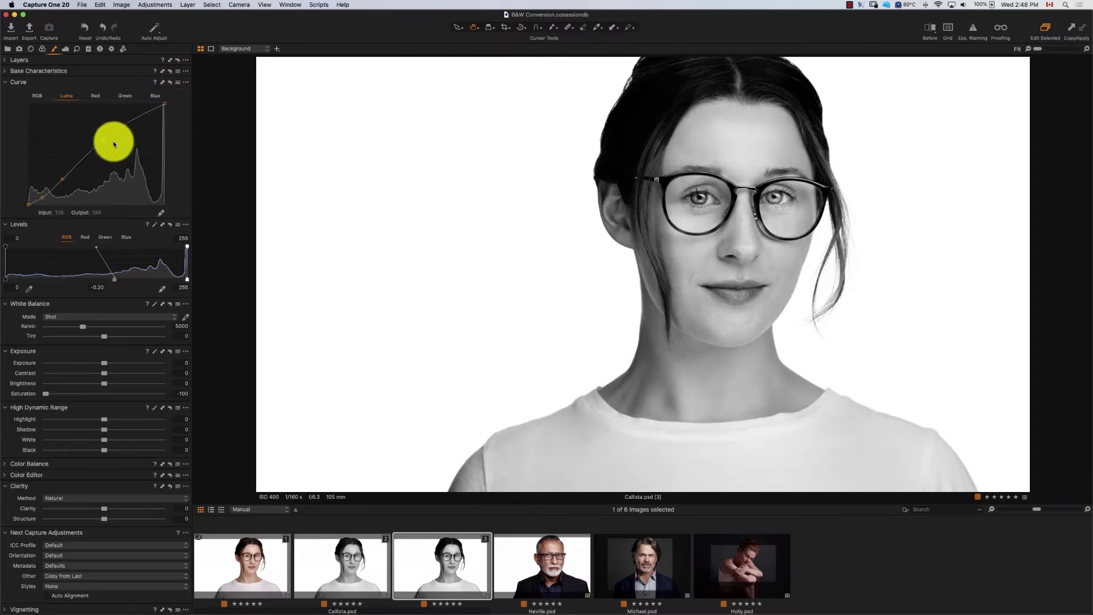
pyautogui.click(7, 83)
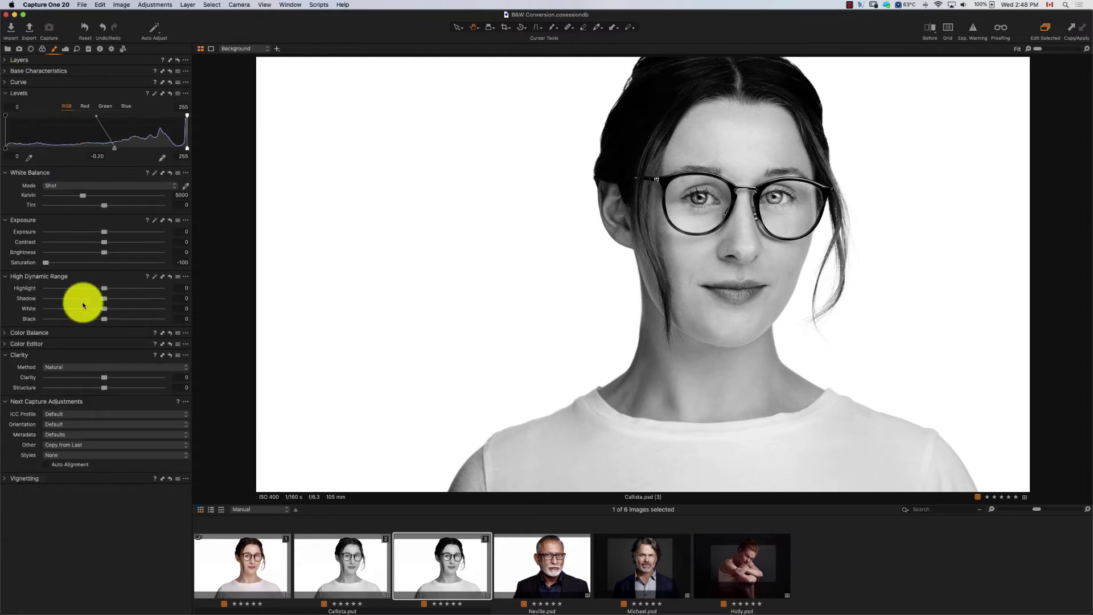
# Set both Clarity and Structure to 10 with the Natural method.
pyautogui.click(180, 378)
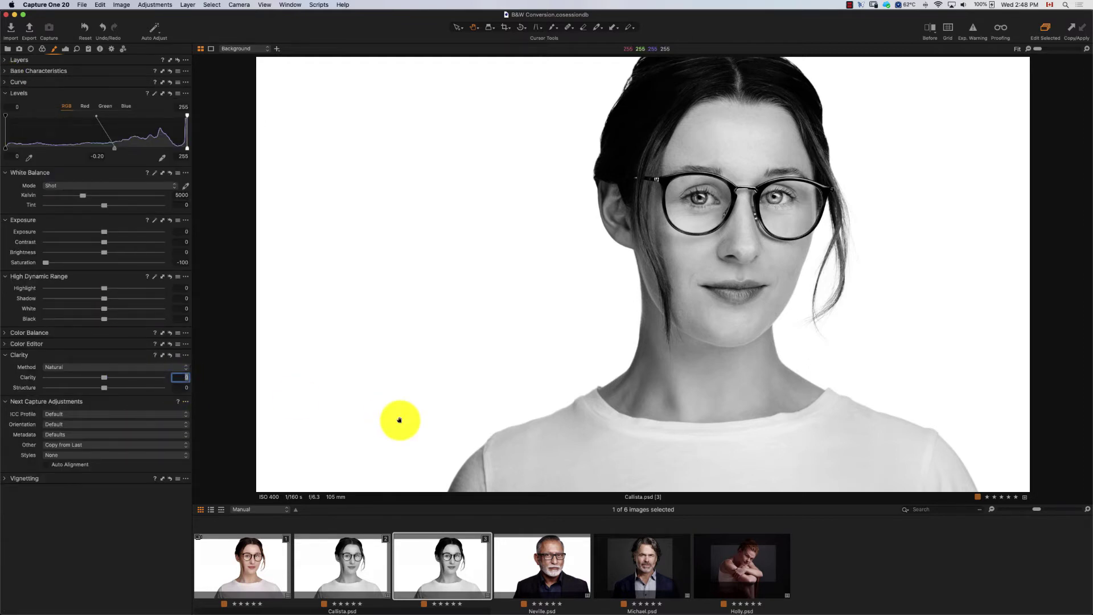
pyautogui.write('10')
pyautogui.press('Tab')
pyautogui.write('10')
pyautogui.press('Return')
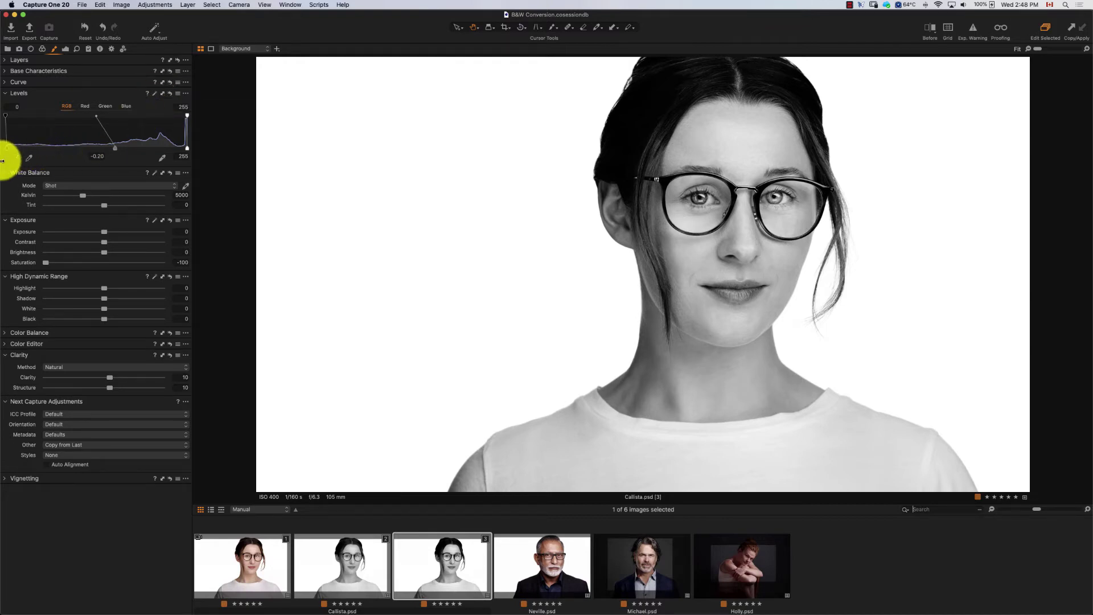
# Set the Levels black point to 2 and raise the High Dynamic Range Shadow to 35.
pyautogui.doubleClick(16, 156)
pyautogui.write('2')
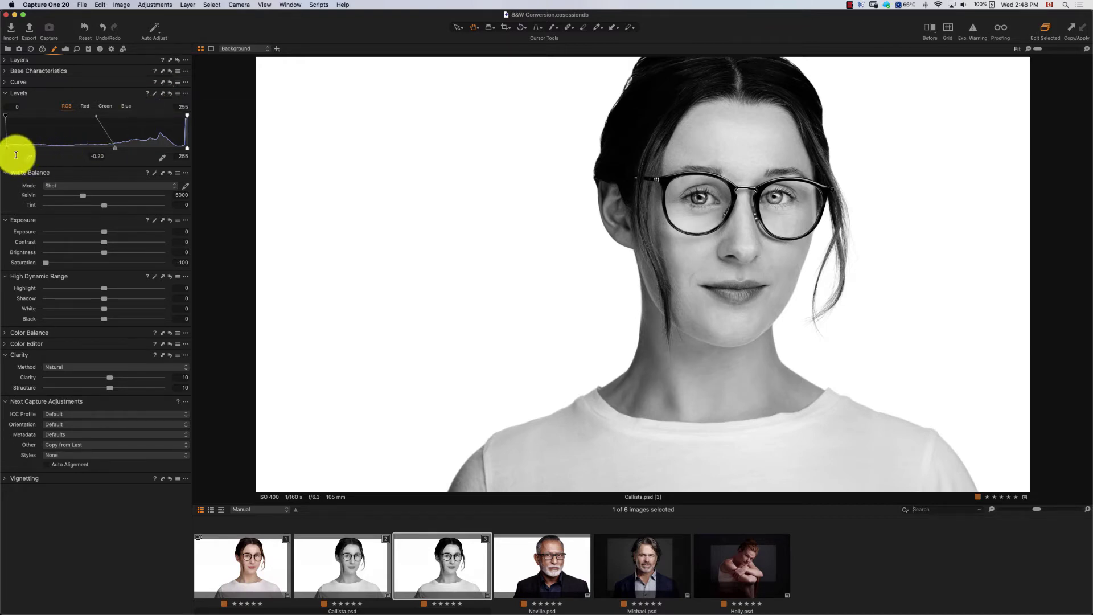
pyautogui.press('Return')
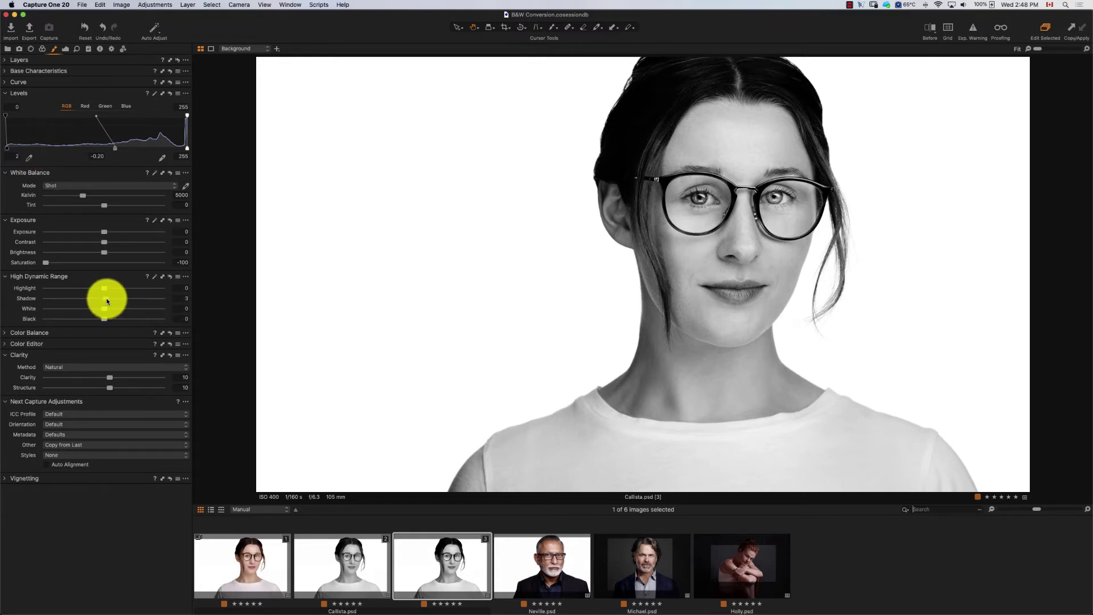
pyautogui.moveTo(104, 301); pyautogui.dragTo(124, 299)
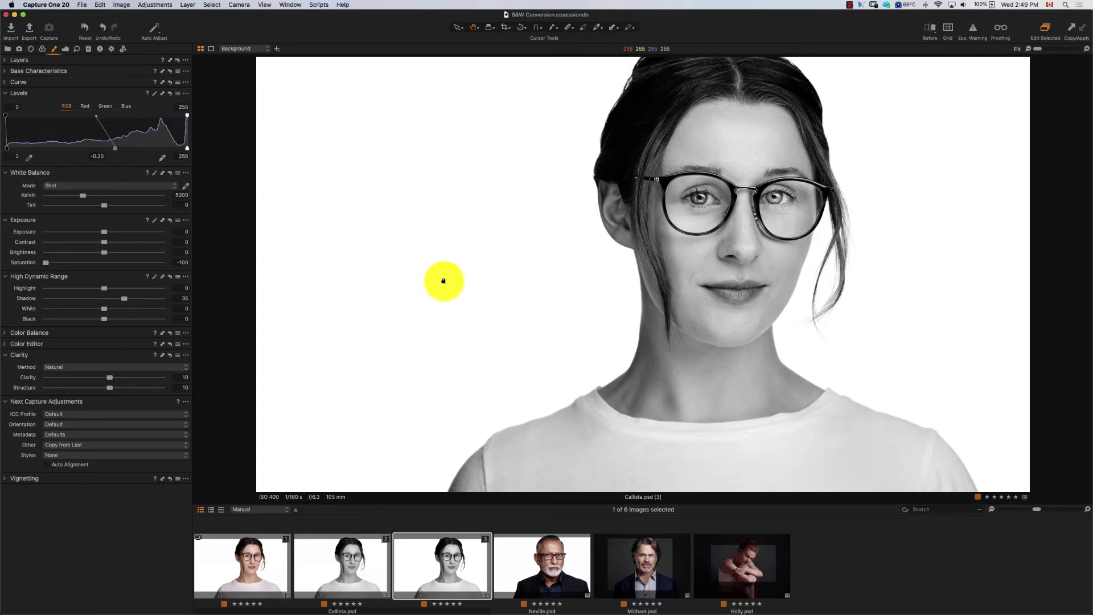
# Raise the white balance to 7708 Kelvin with the exposure warning shown, and turn the warning off.
pyautogui.click(973, 29)
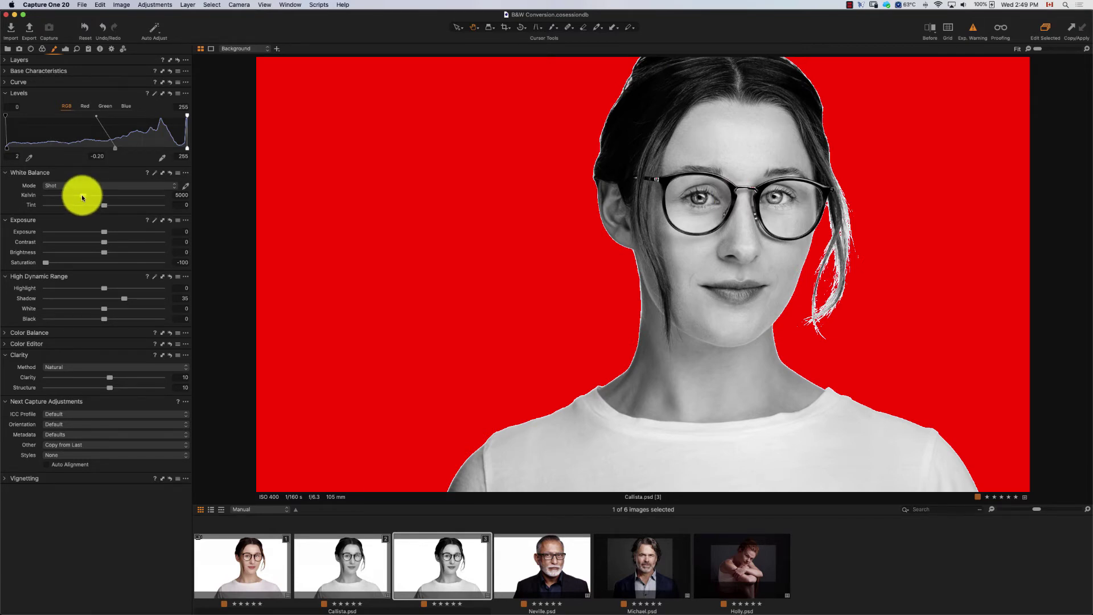
pyautogui.moveTo(81, 193); pyautogui.dragTo(105, 195)
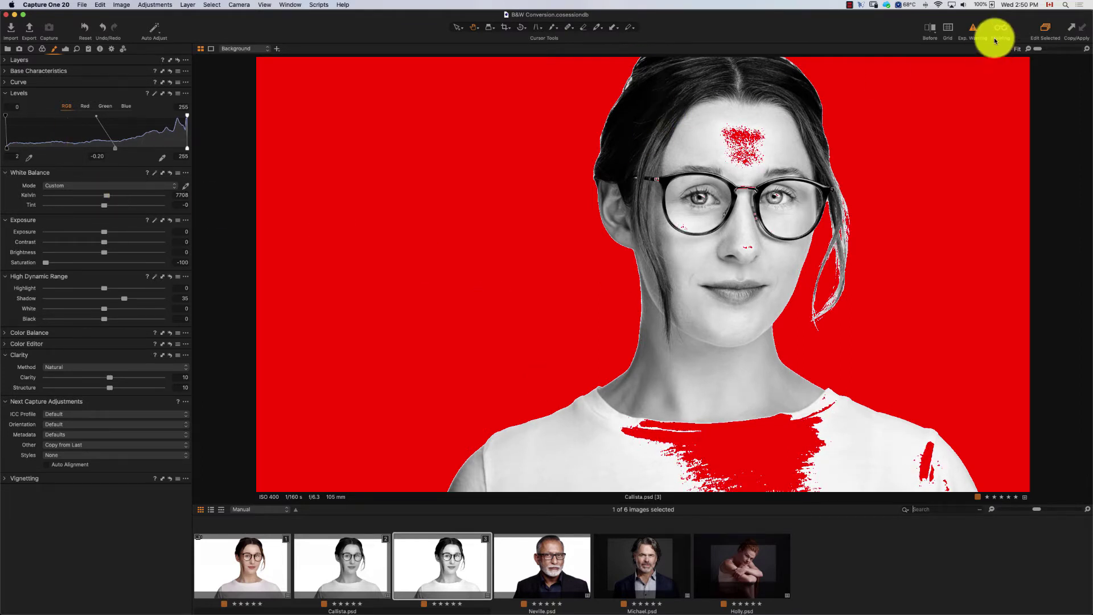
pyautogui.click(975, 30)
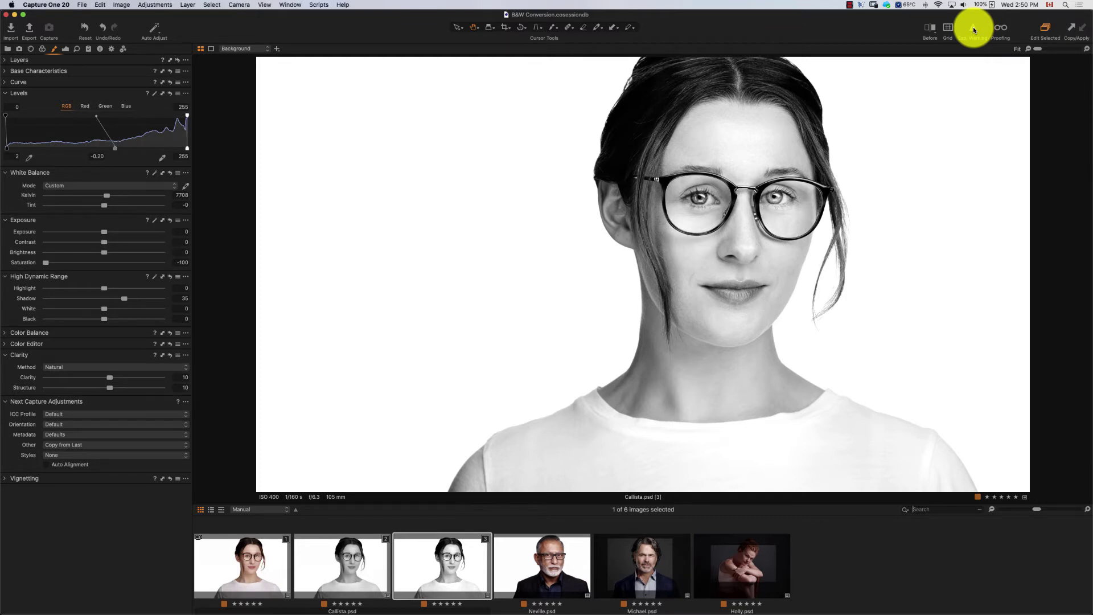
# Compare the woman's edited third variant with the plain desaturated variant and the color original.
pyautogui.click(362, 555)
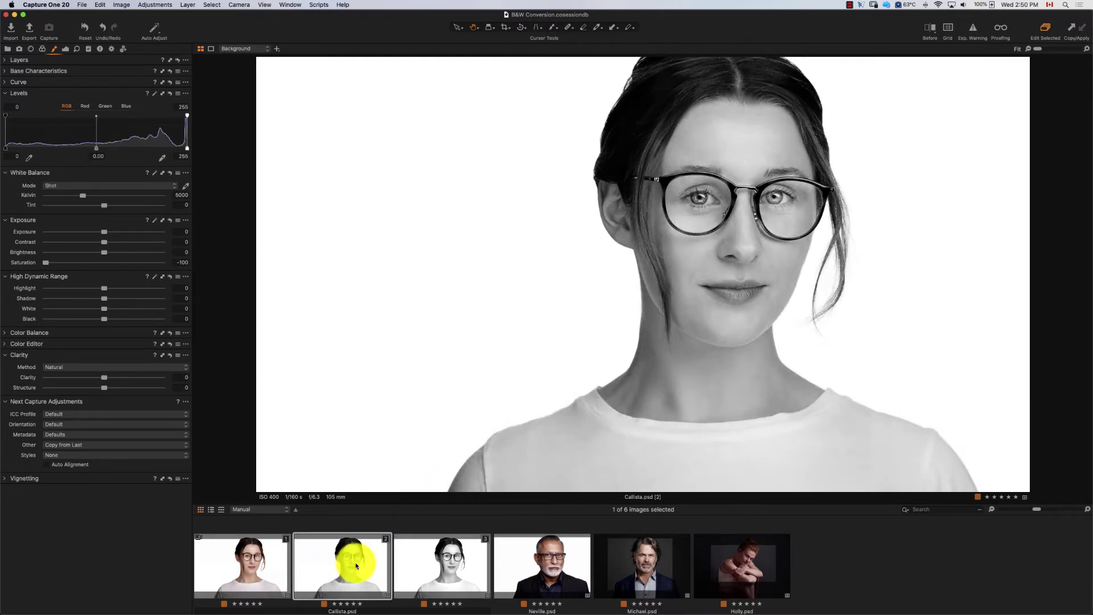
pyautogui.click(446, 568)
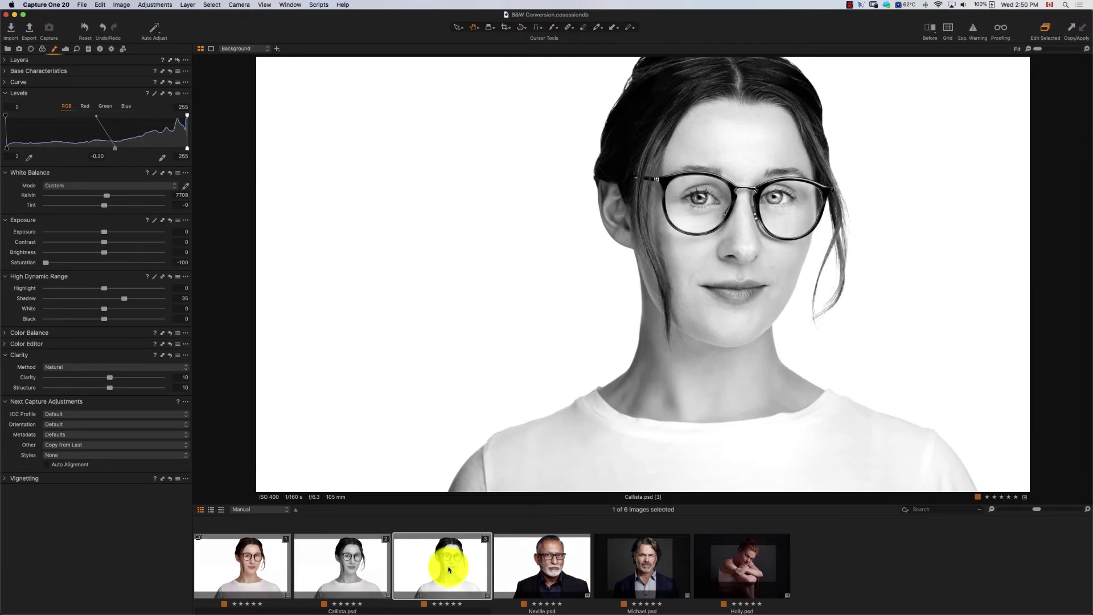
pyautogui.click(342, 558)
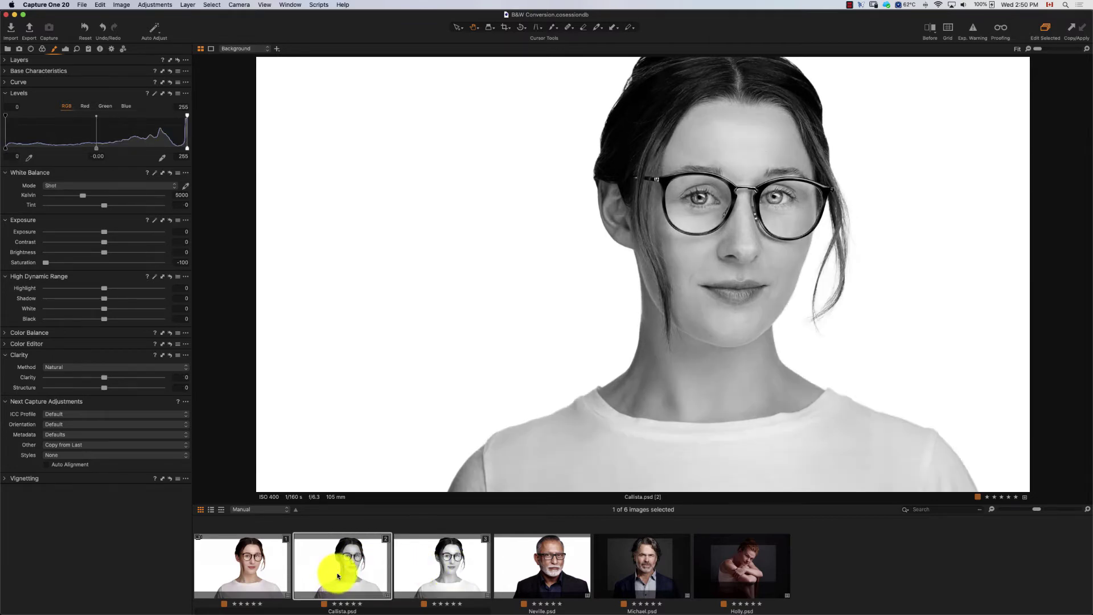
pyautogui.click(419, 565)
pyautogui.click(361, 566)
pyautogui.click(453, 559)
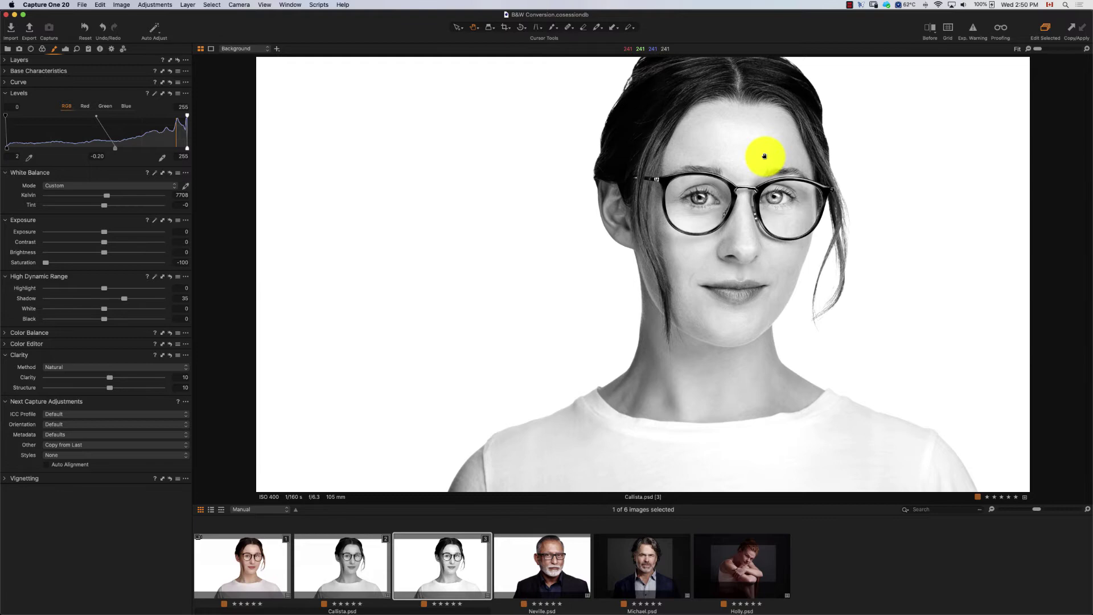
pyautogui.click(252, 558)
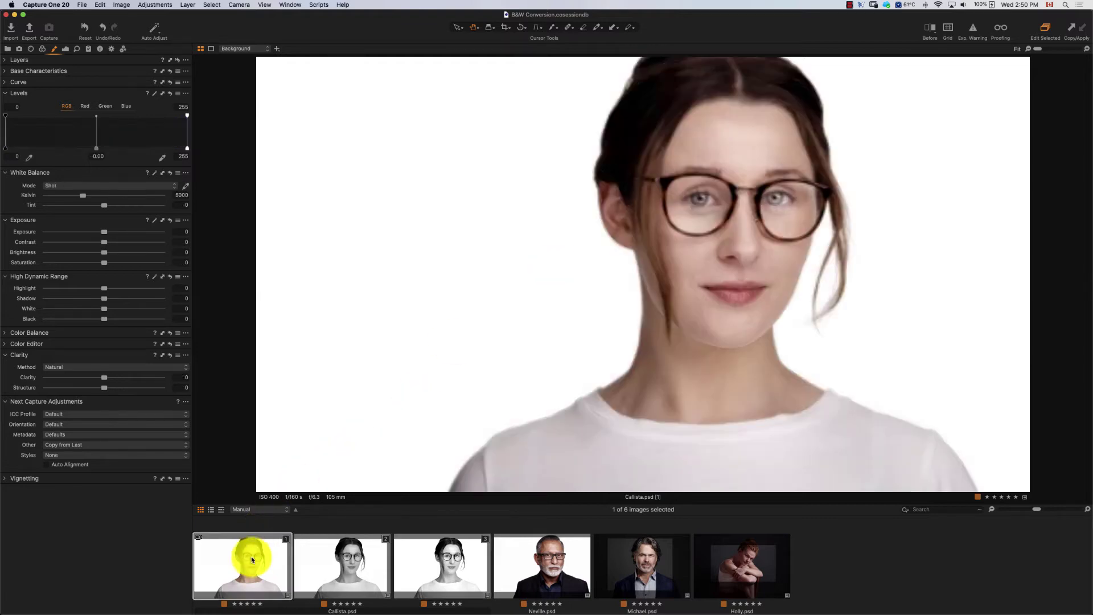
# Lower the High Dynamic Range Highlight to -9 on the woman's third variant.
pyautogui.click(451, 562)
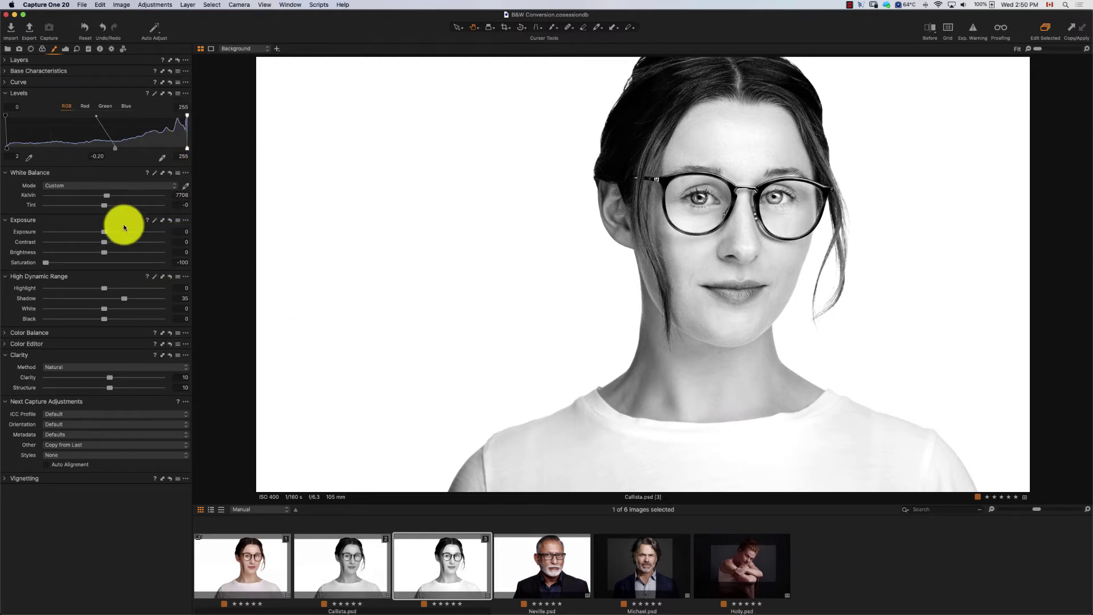
pyautogui.moveTo(106, 290)
pyautogui.mouseDown()
pyautogui.moveTo(91, 288)
pyautogui.moveTo(100, 290)
pyautogui.mouseUp()
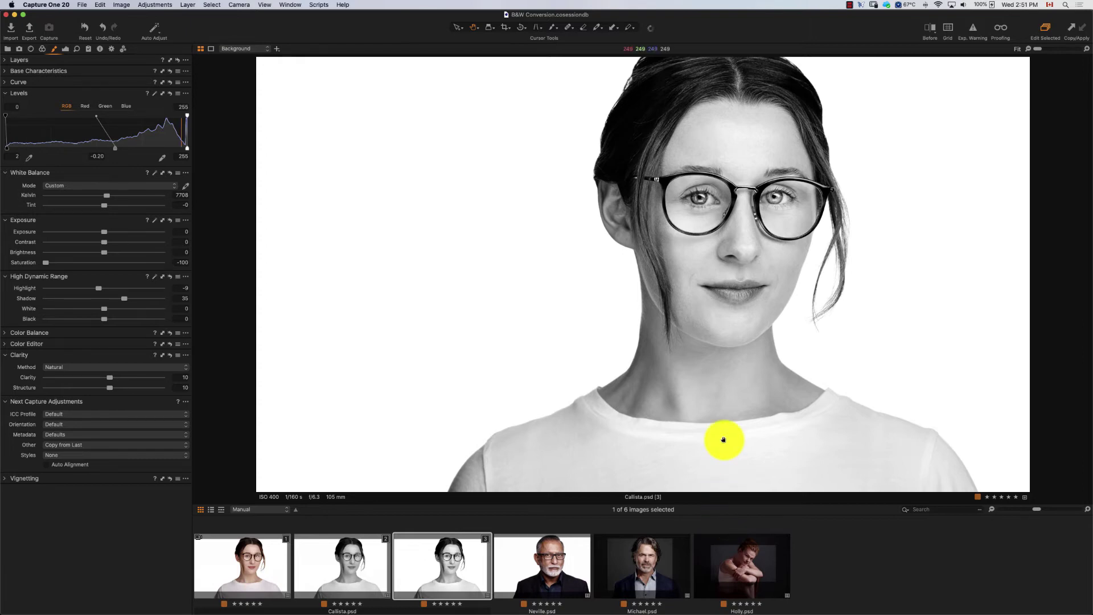
# Clone the variant of the bearded man's portrait with glasses and set the clone's Saturation to -100.
pyautogui.click(535, 577)
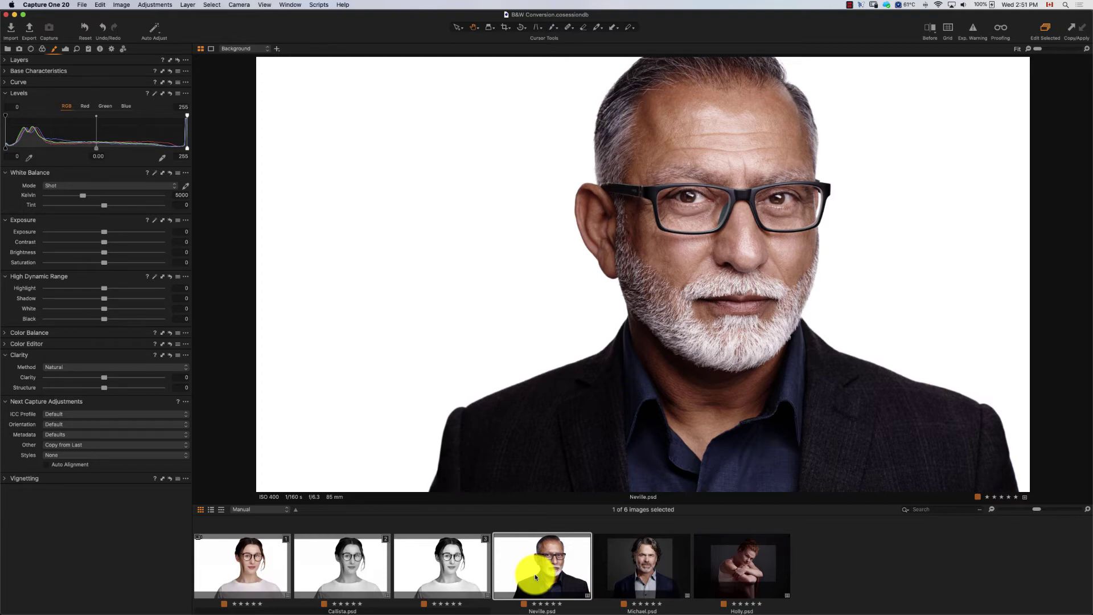
pyautogui.rightClick(534, 574)
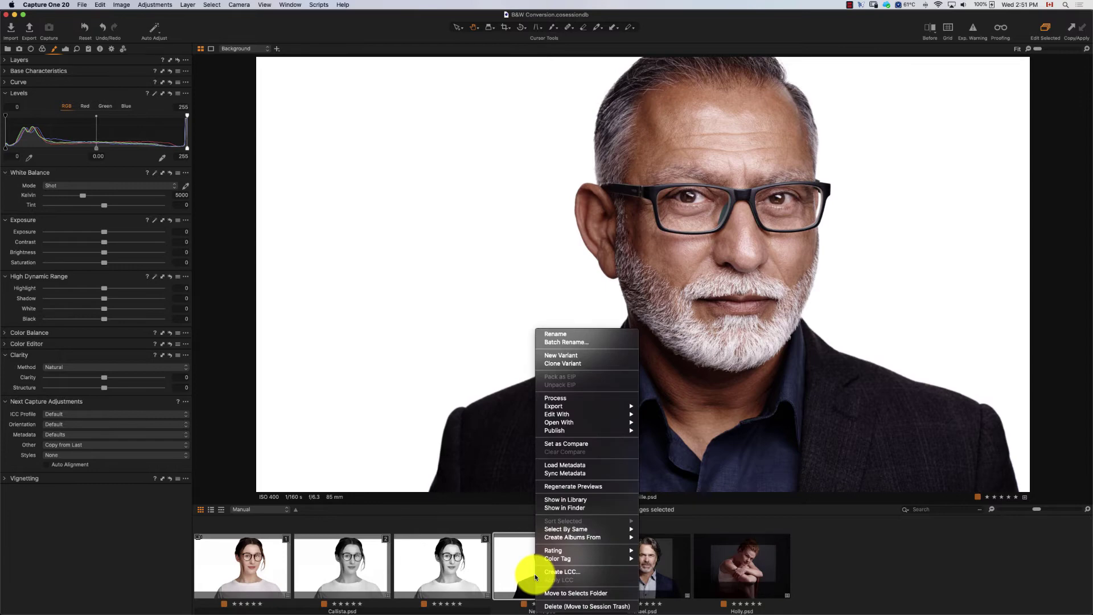
pyautogui.click(564, 363)
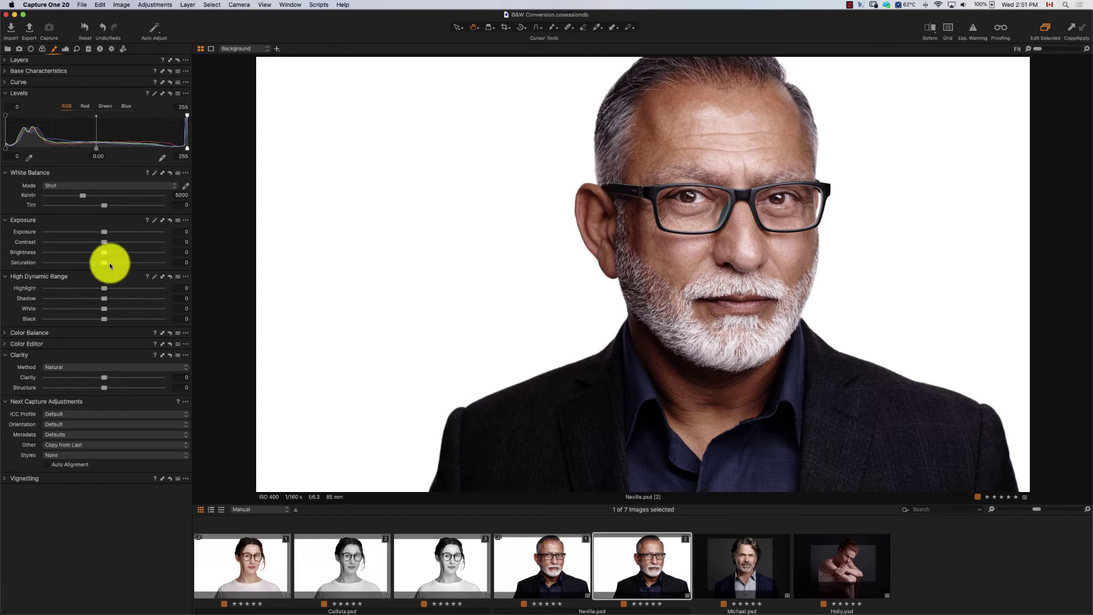
pyautogui.moveTo(104, 263); pyautogui.dragTo(5, 259)
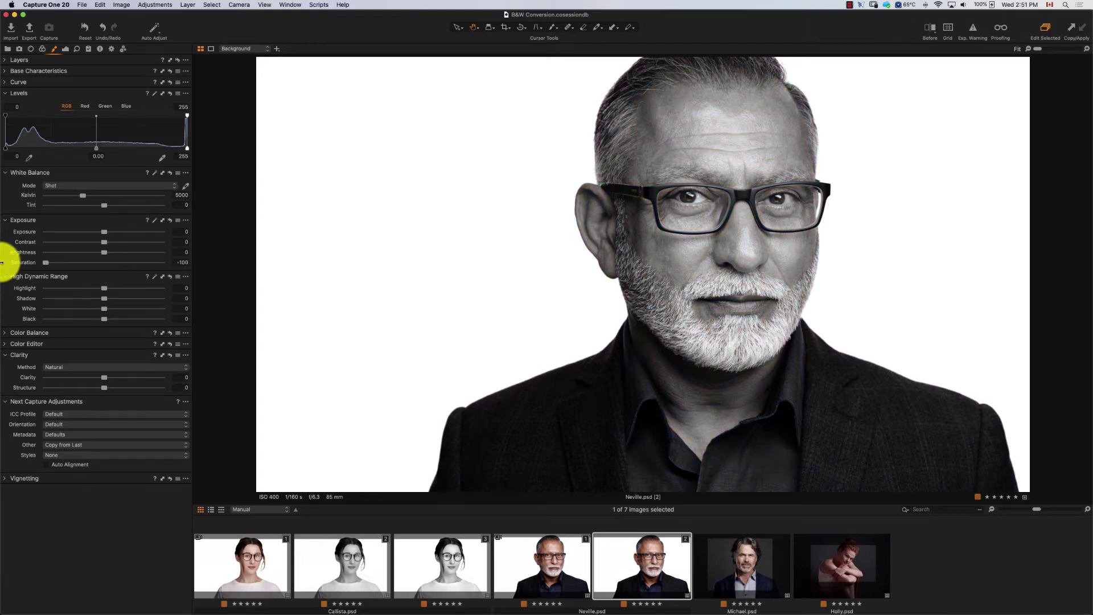
# Clone the bearded man's desaturated variant.
pyautogui.rightClick(630, 572)
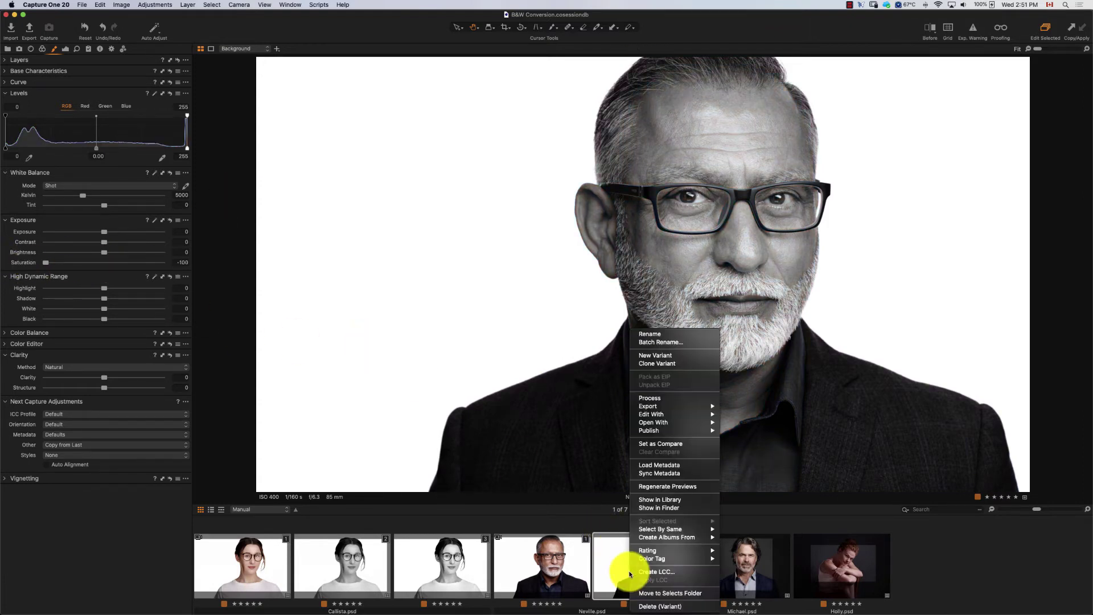
pyautogui.click(648, 363)
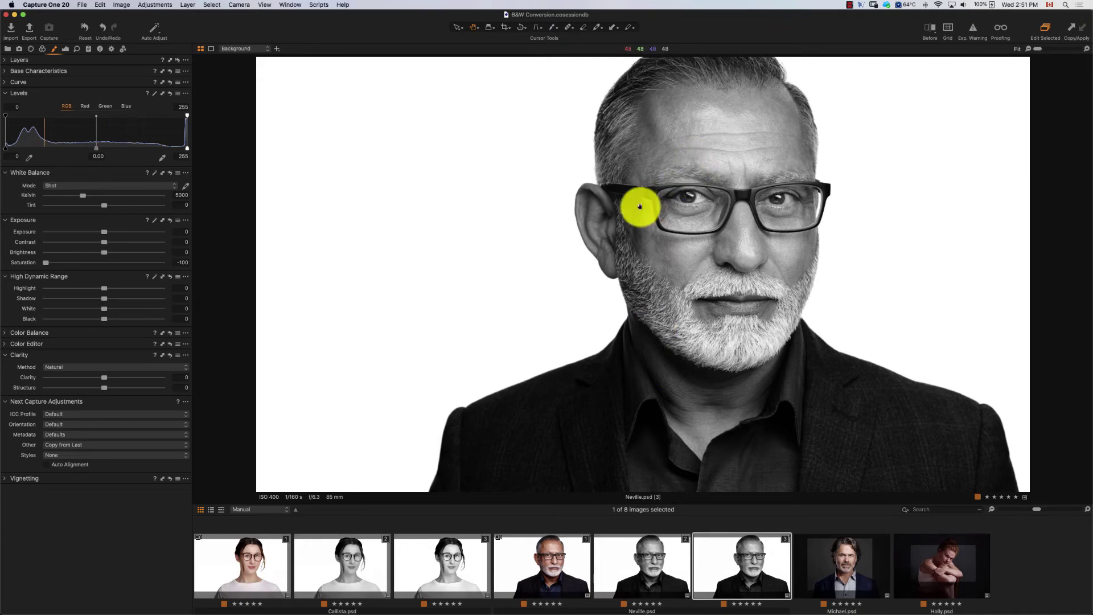
# Set the Levels midtone to -0.20 and apply the Contrast Luma curve preset on the bearded man's third variant.
pyautogui.click(88, 156)
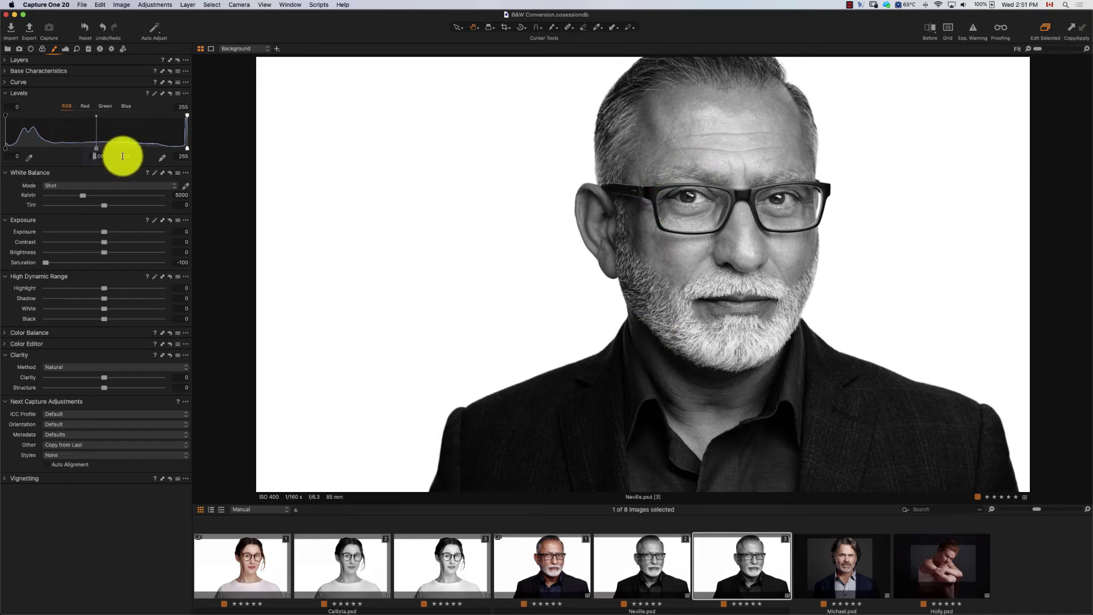
pyautogui.press('Return')
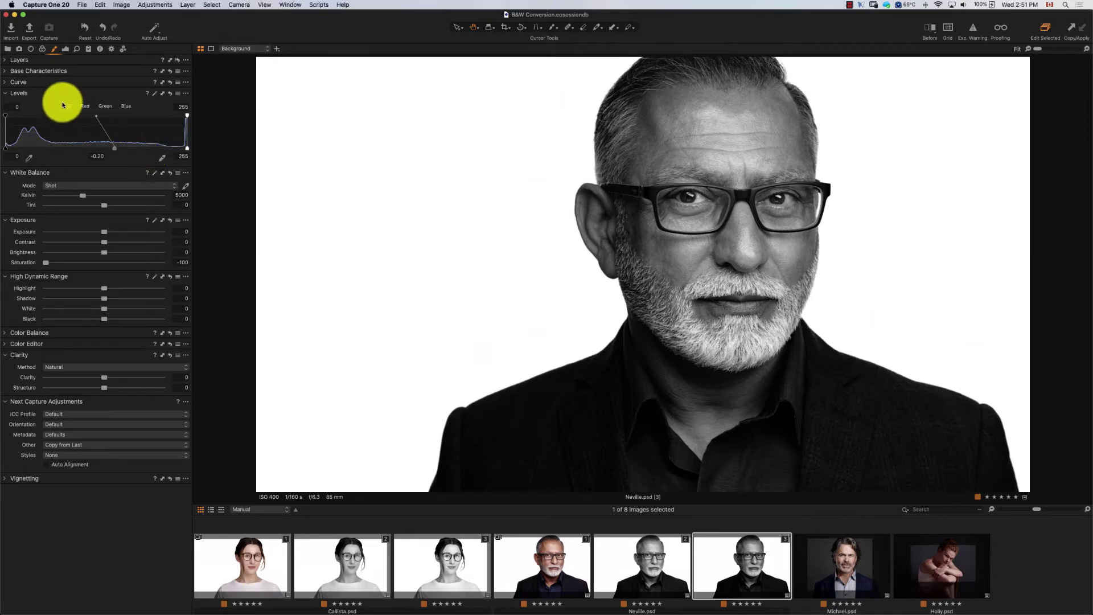
pyautogui.click(178, 83)
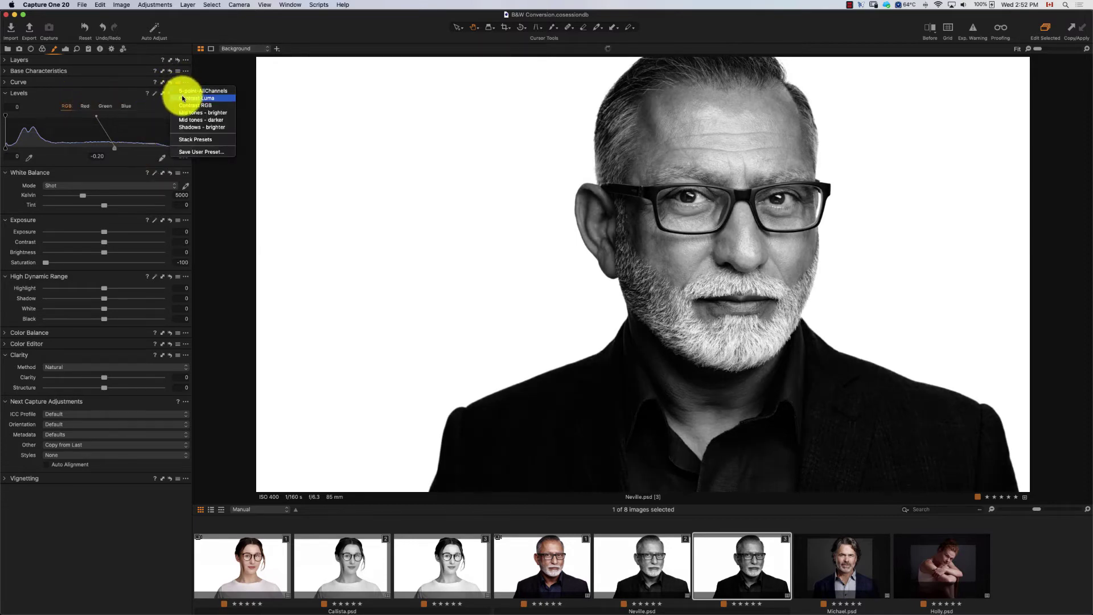
pyautogui.click(183, 98)
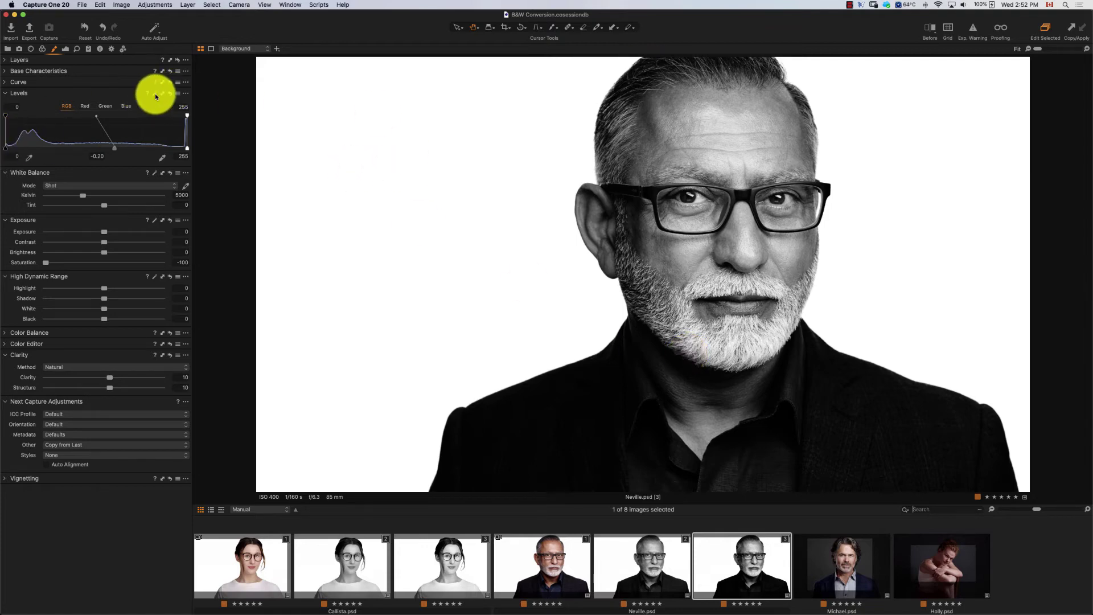
# Raise the Levels shadow input to 1 and the High Dynamic Range Shadow to 31 on the bearded man's third variant.
pyautogui.moveTo(5, 149); pyautogui.dragTo(7, 148)
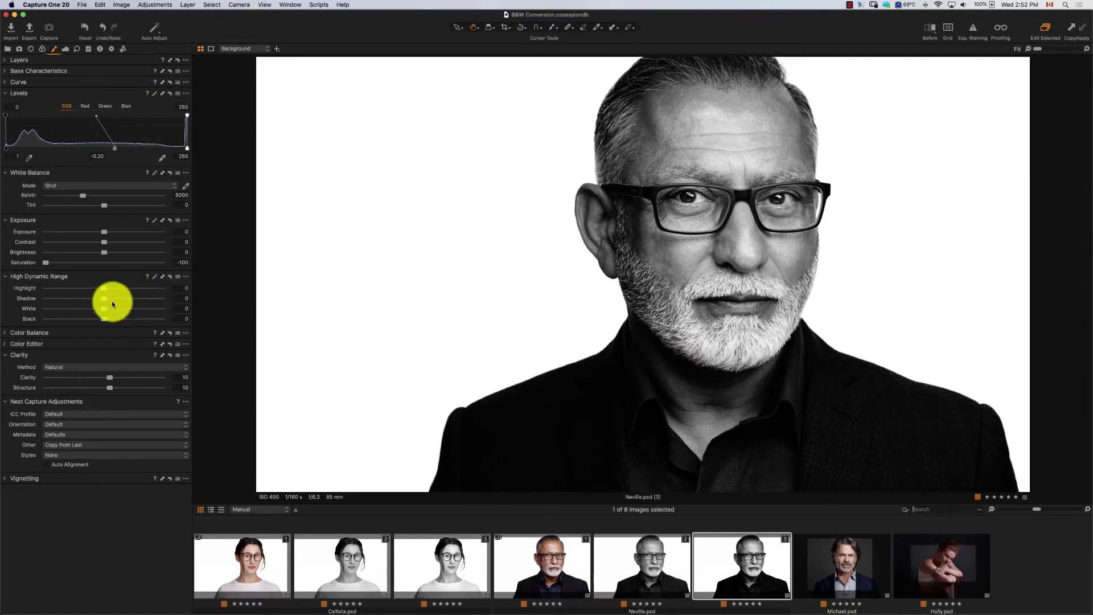
pyautogui.moveTo(104, 298); pyautogui.dragTo(122, 299)
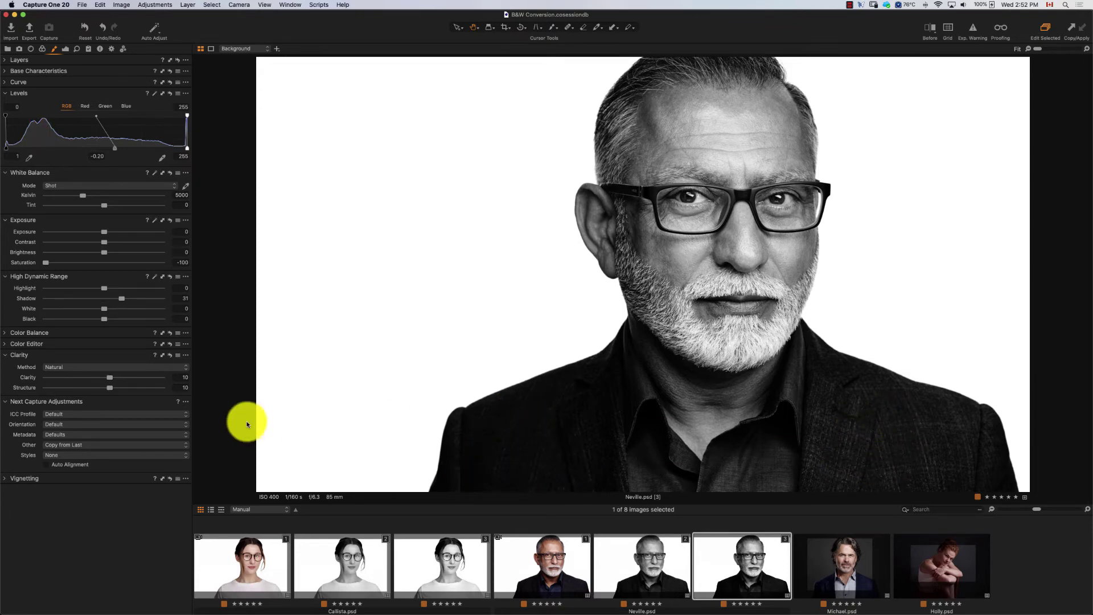
pyautogui.moveTo(118, 298); pyautogui.dragTo(122, 301)
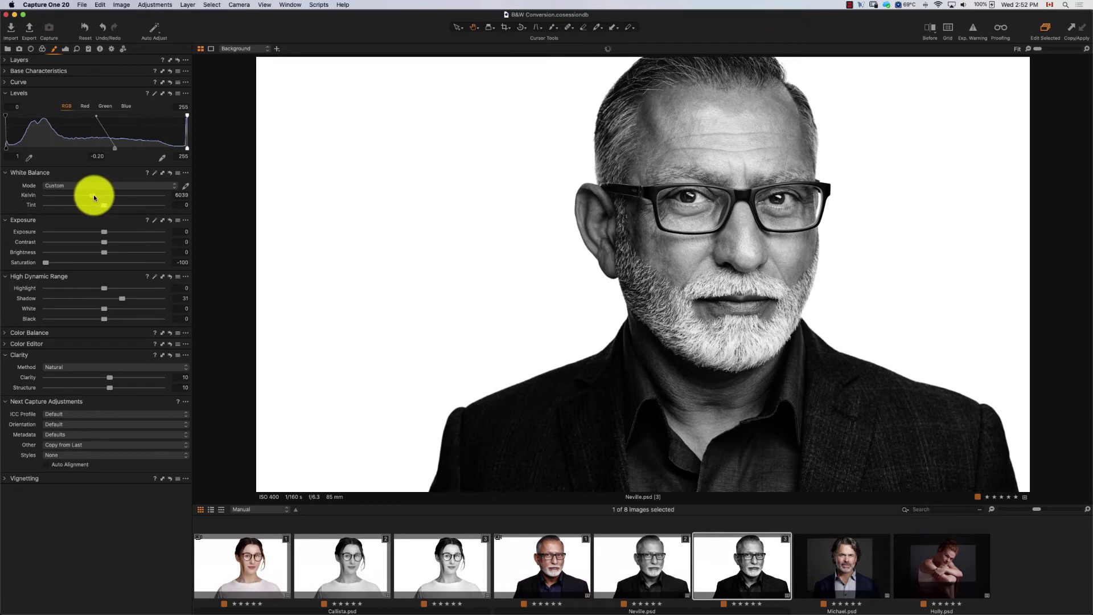
# Raise the White Balance Kelvin to 7719 with the exposure warning turned on.
pyautogui.moveTo(93, 193); pyautogui.dragTo(98, 194)
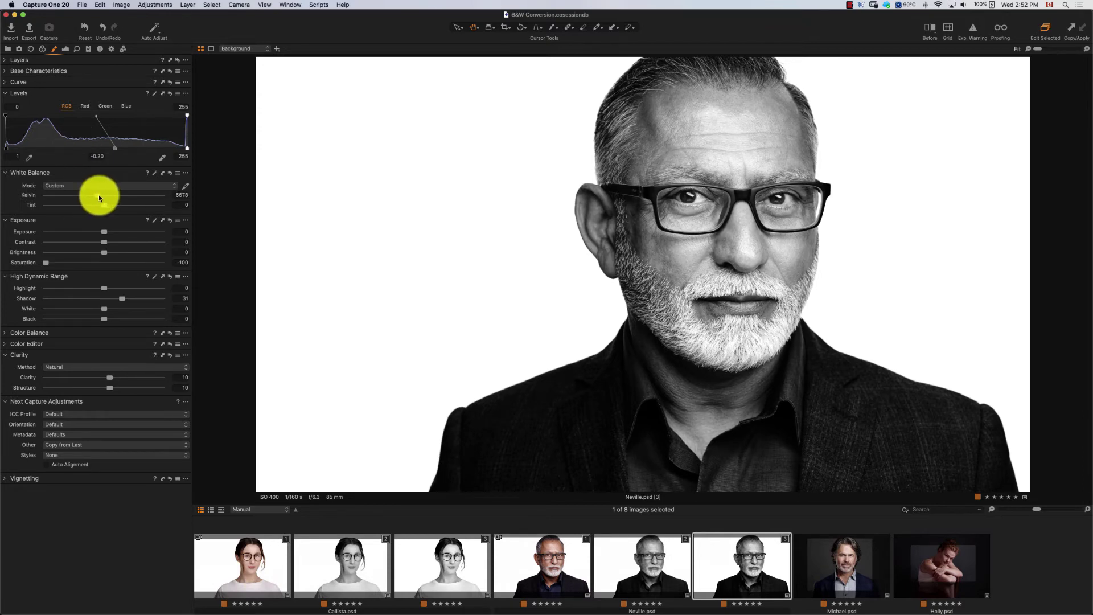
pyautogui.click(979, 28)
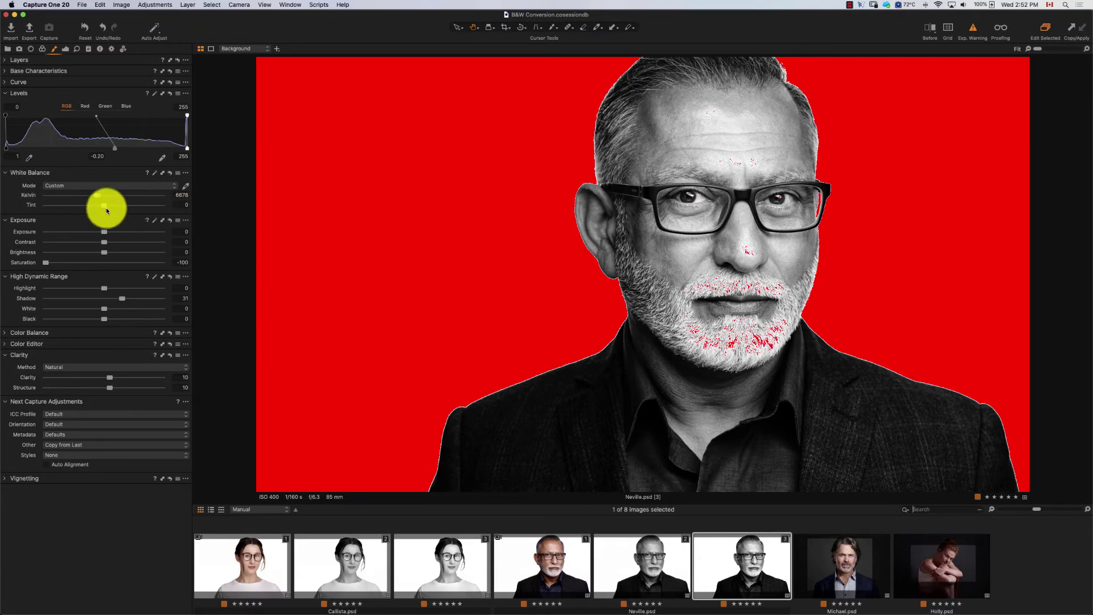
pyautogui.moveTo(98, 198); pyautogui.dragTo(108, 198)
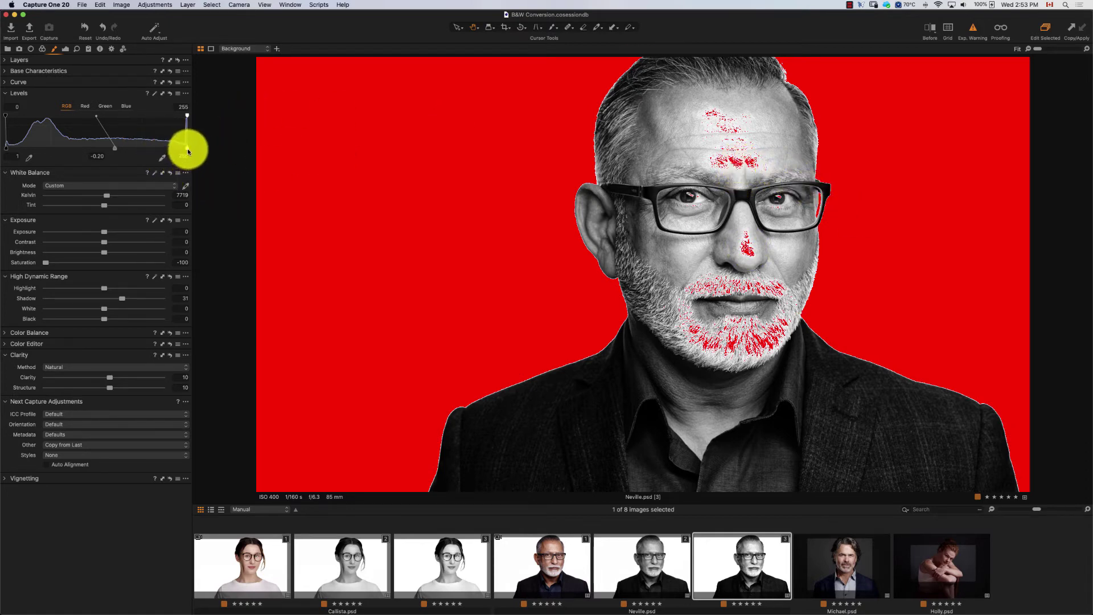
# Lower the Levels highlight input to 244 and turn off the exposure warning.
pyautogui.moveTo(188, 151); pyautogui.dragTo(184, 151)
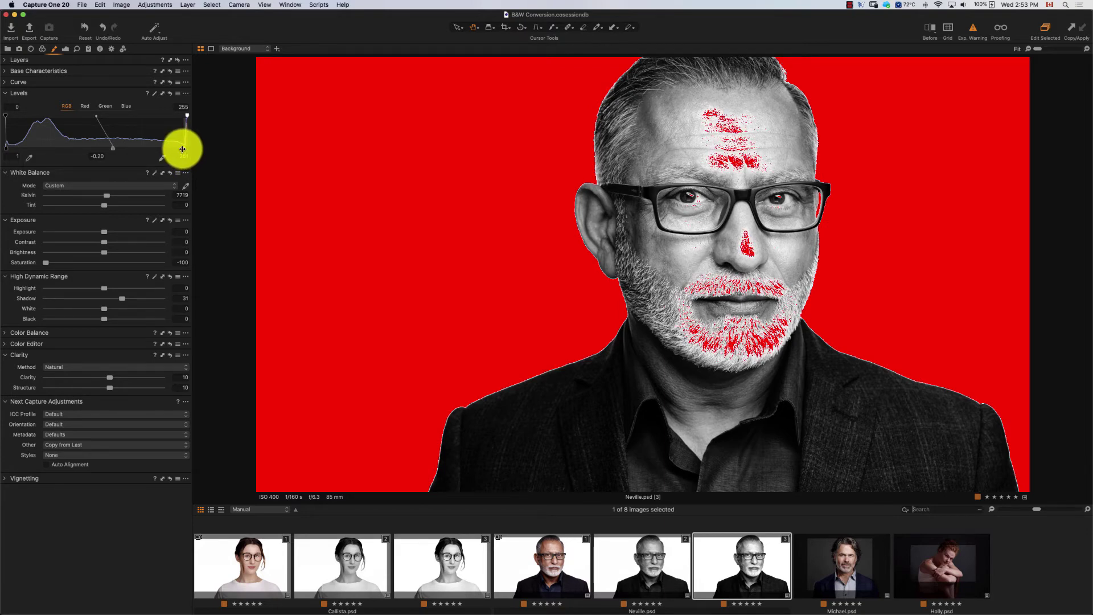
pyautogui.moveTo(182, 149); pyautogui.dragTo(177, 150)
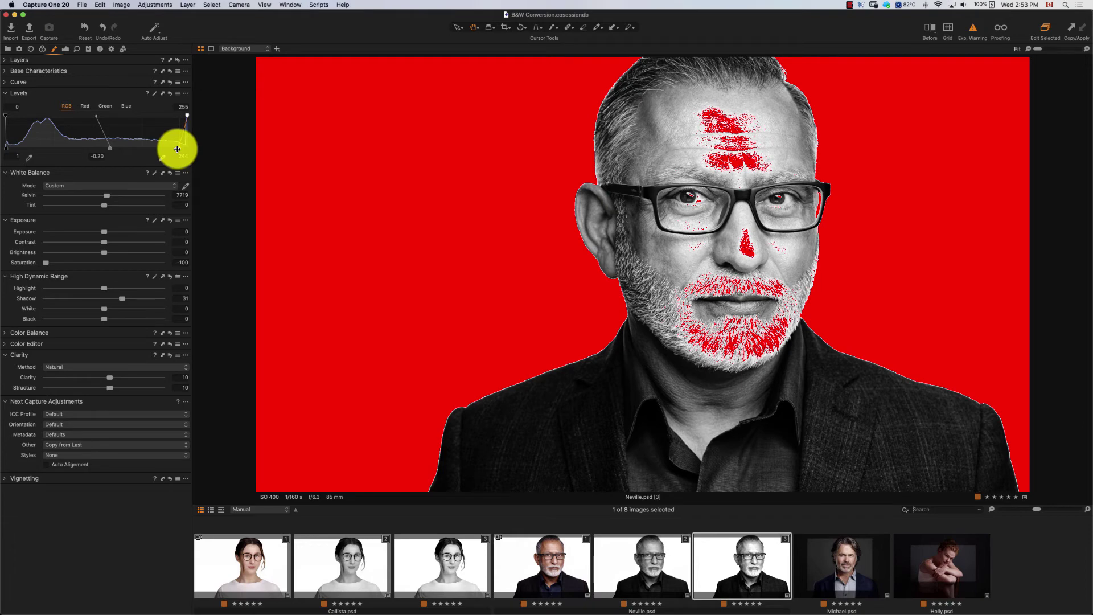
pyautogui.click(971, 33)
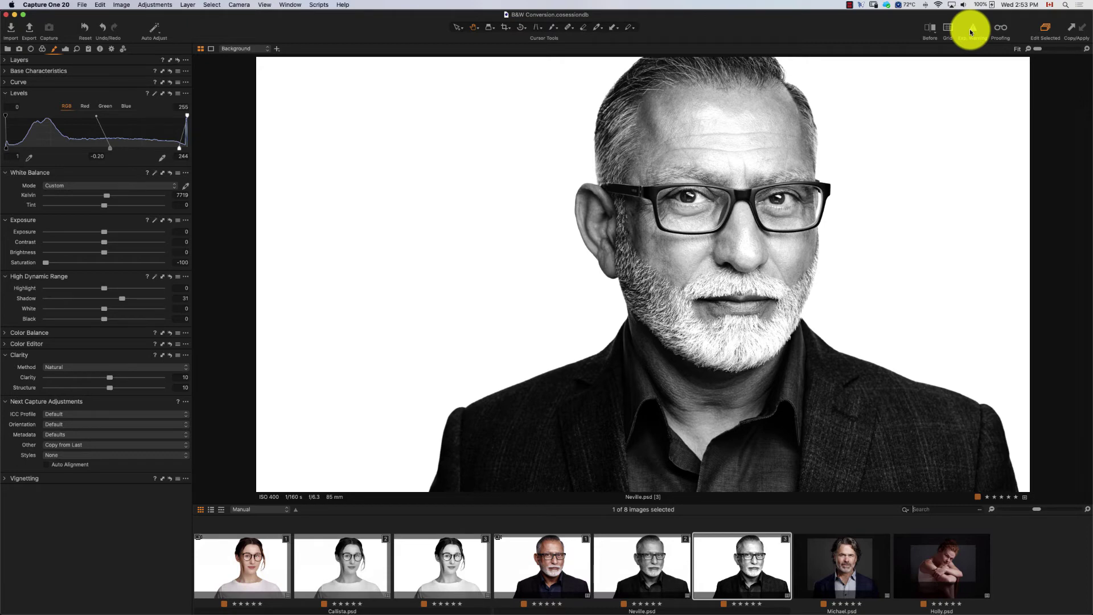
# Lower the High Dynamic Range Highlight to -10 with the exposure warning on, and switch the warning off again.
pyautogui.click(972, 32)
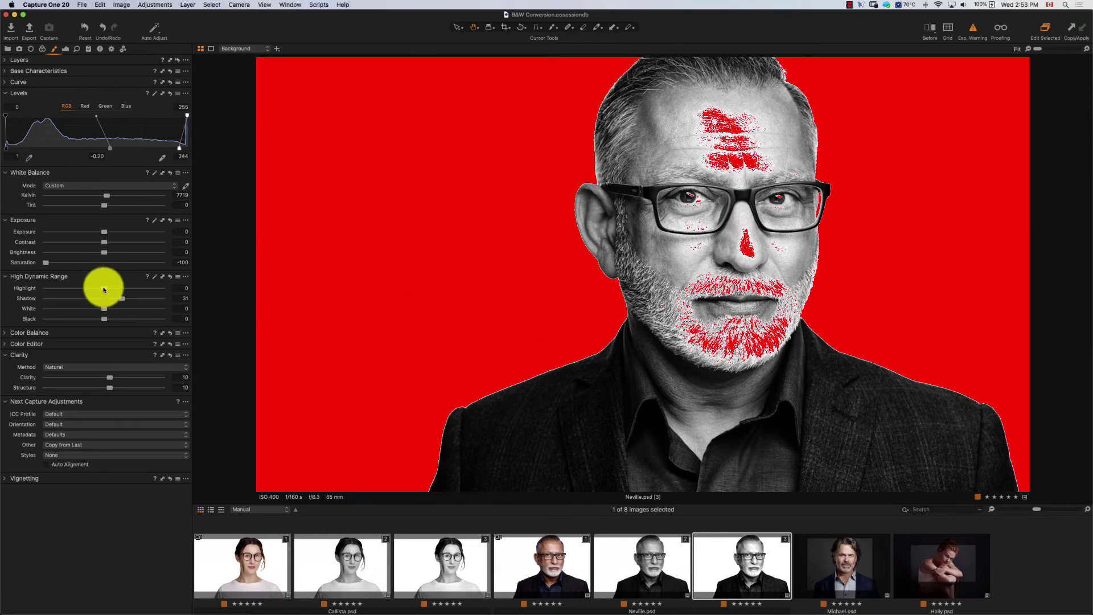
pyautogui.moveTo(104, 289); pyautogui.dragTo(98, 289)
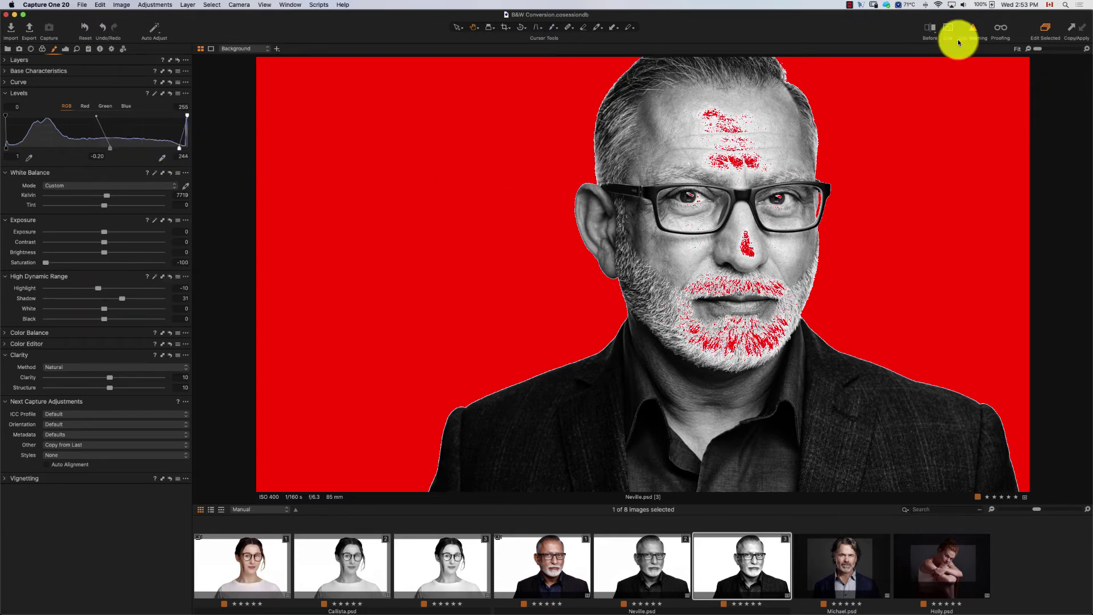
pyautogui.click(974, 31)
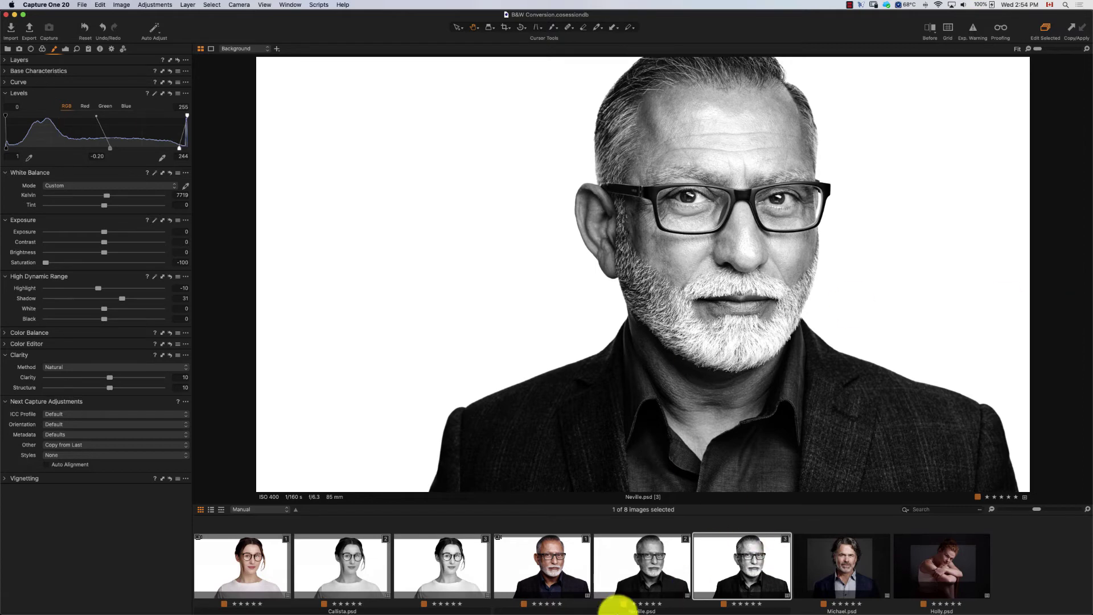
# Compare the bearded man's edited third variant with his plain desaturated second variant.
pyautogui.click(657, 564)
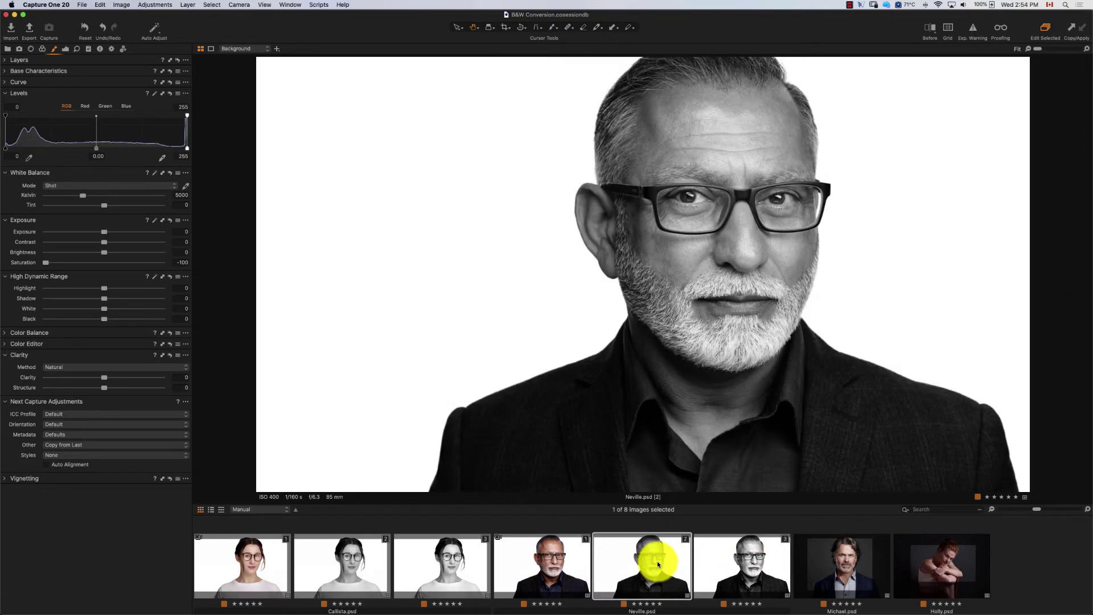
pyautogui.press('Right')
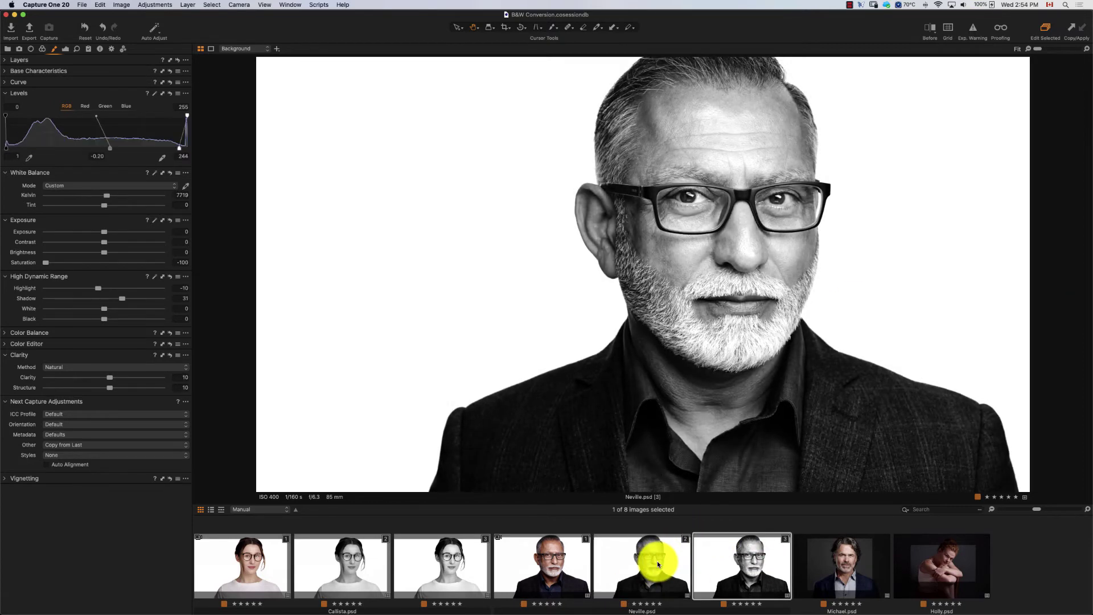
pyautogui.press('Left')
pyautogui.press('Right')
pyautogui.press('Left')
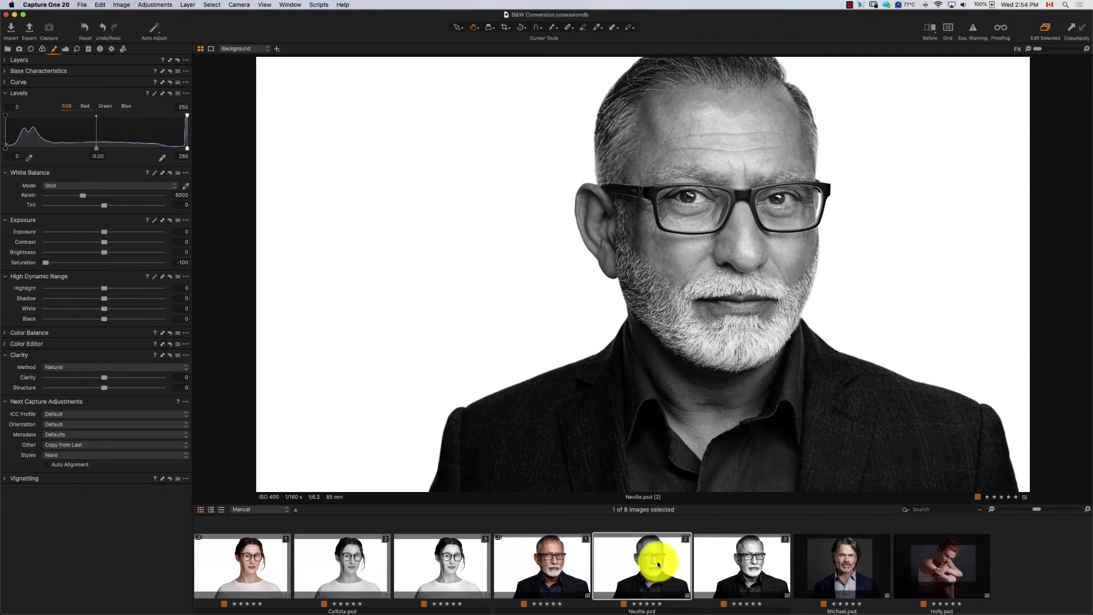
pyautogui.press('Right')
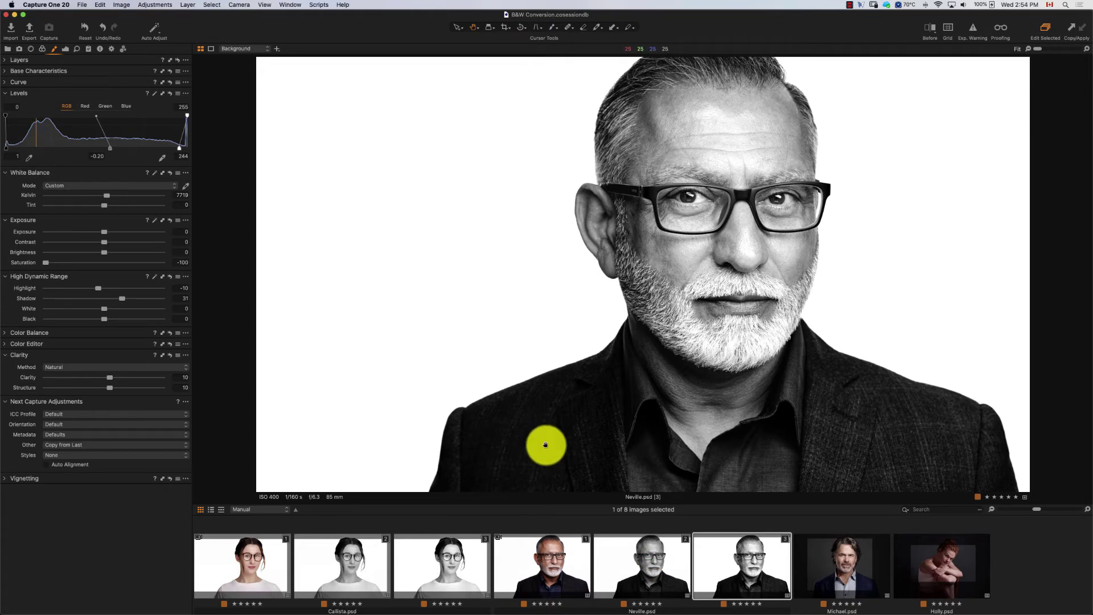
pyautogui.press('Left')
pyautogui.press('Right')
pyautogui.press('Left')
pyautogui.press('Right')
# Compare the bearded man's edited third variant with his color original.
pyautogui.click(542, 564)
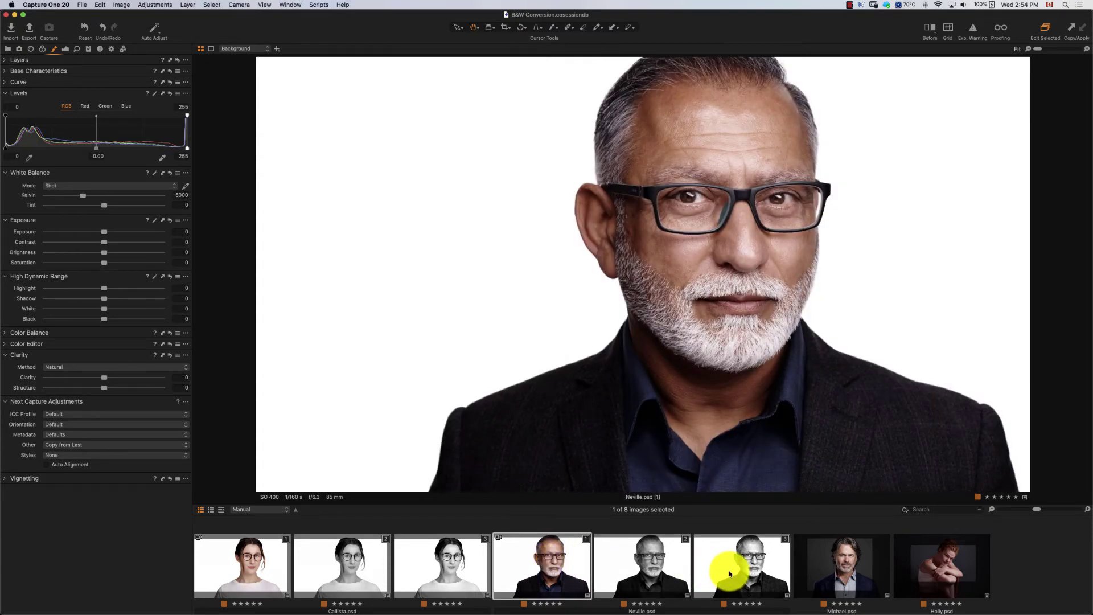
pyautogui.click(731, 573)
pyautogui.click(544, 558)
pyautogui.click(732, 566)
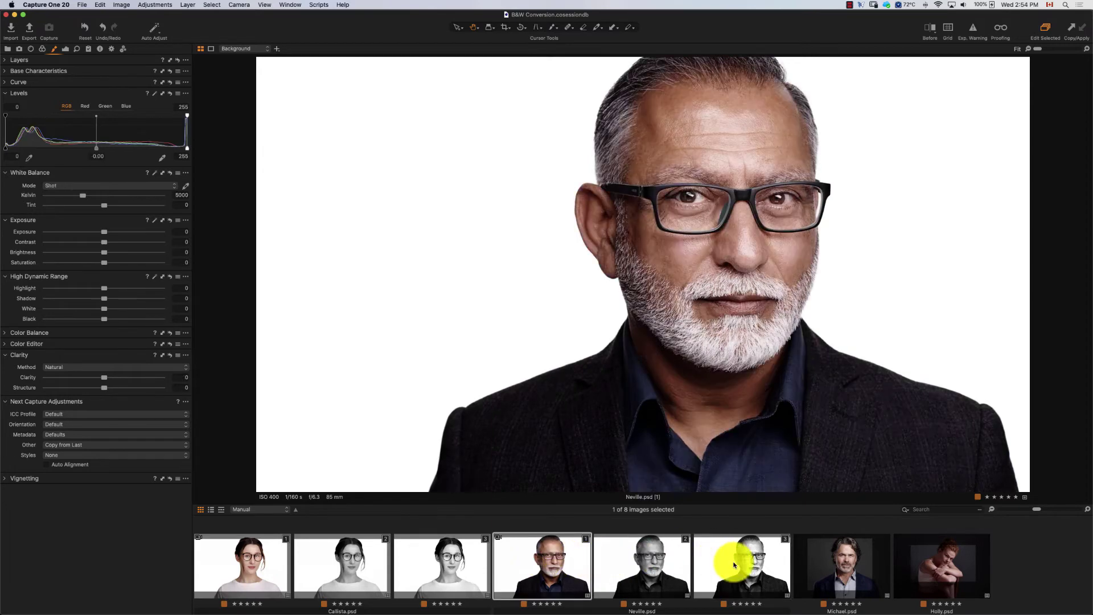
pyautogui.click(538, 541)
pyautogui.click(738, 576)
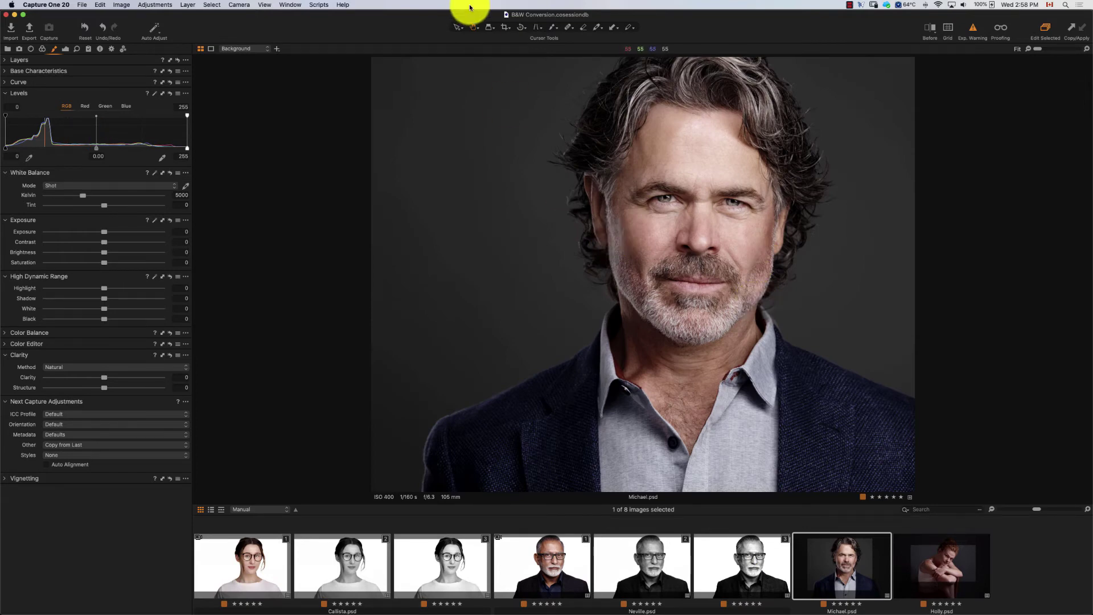
# Inspect the crop frame on the color portrait of the wavy-haired man in the navy jacket.
pyautogui.click(505, 28)
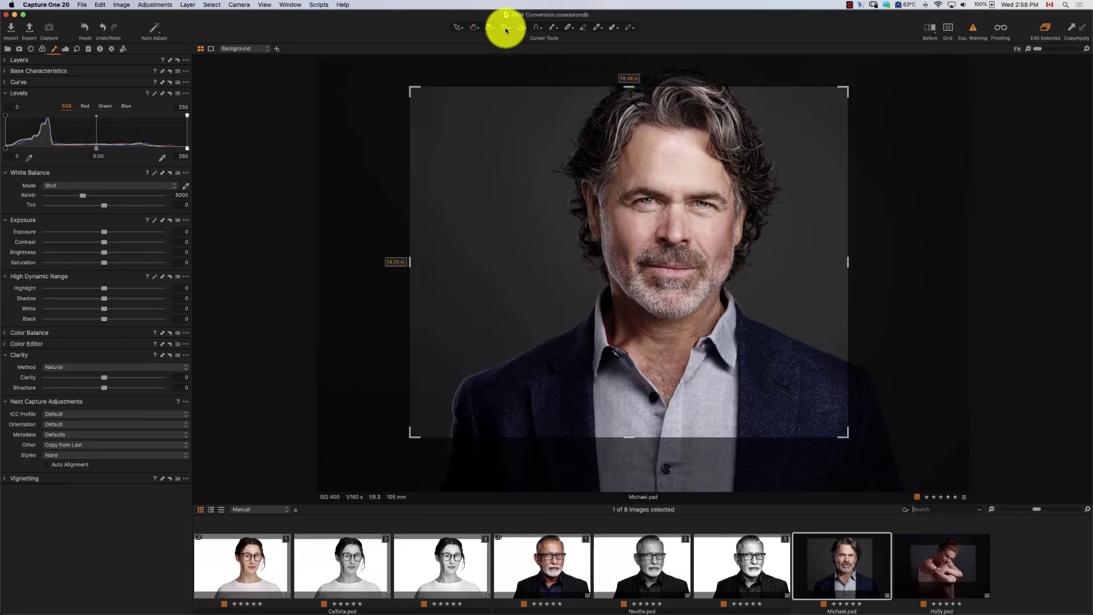
pyautogui.press('h')
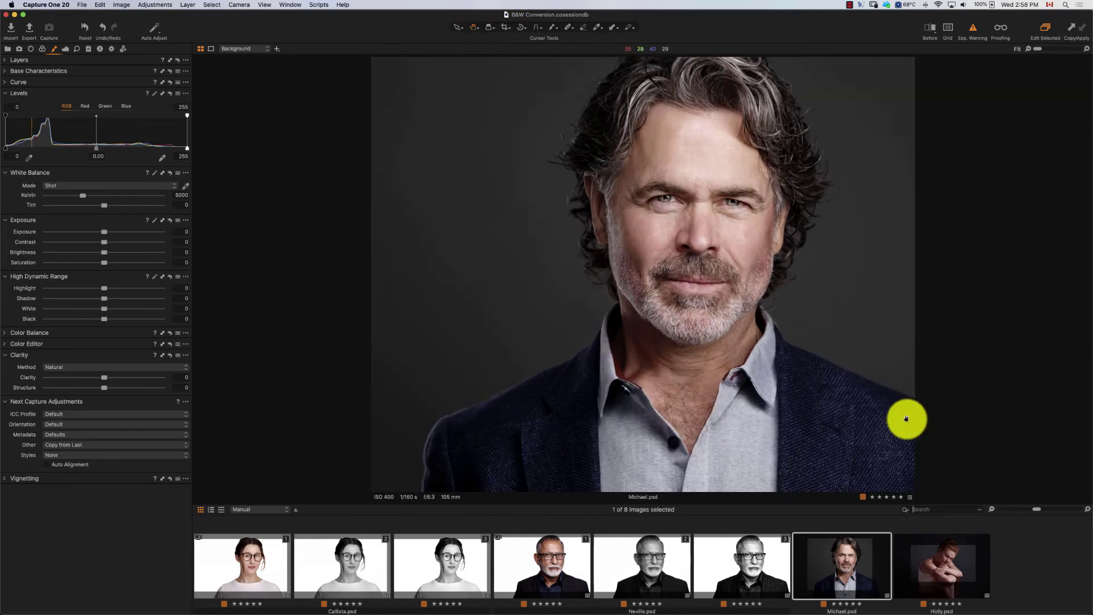
# Clone the variant of the wavy-haired man's portrait and set the clone's Saturation to -100.
pyautogui.rightClick(842, 560)
pyautogui.click(873, 363)
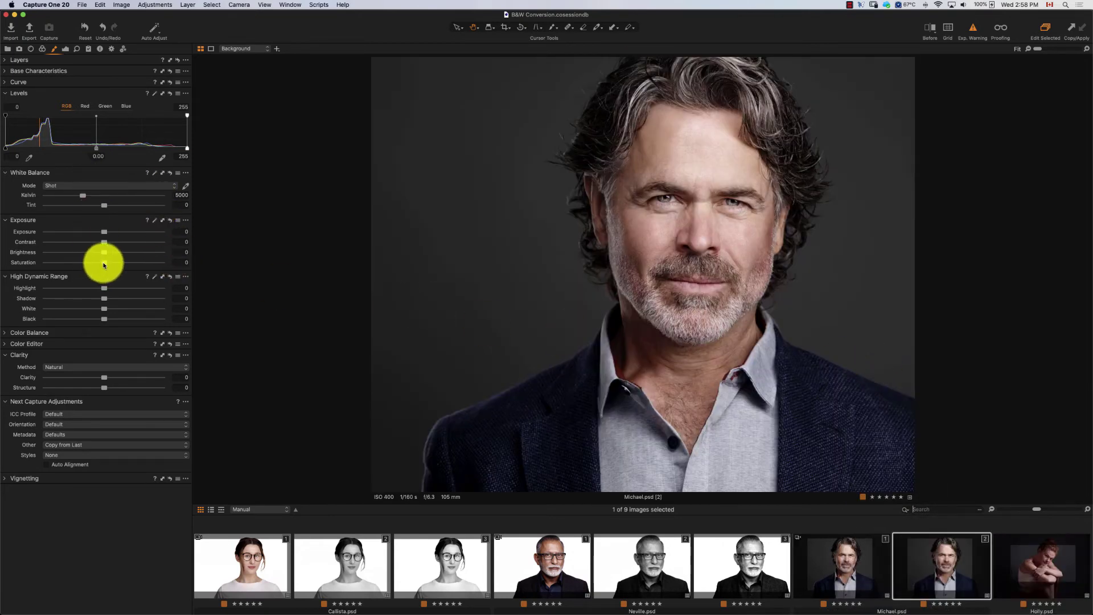
pyautogui.moveTo(97, 262); pyautogui.dragTo(7, 262)
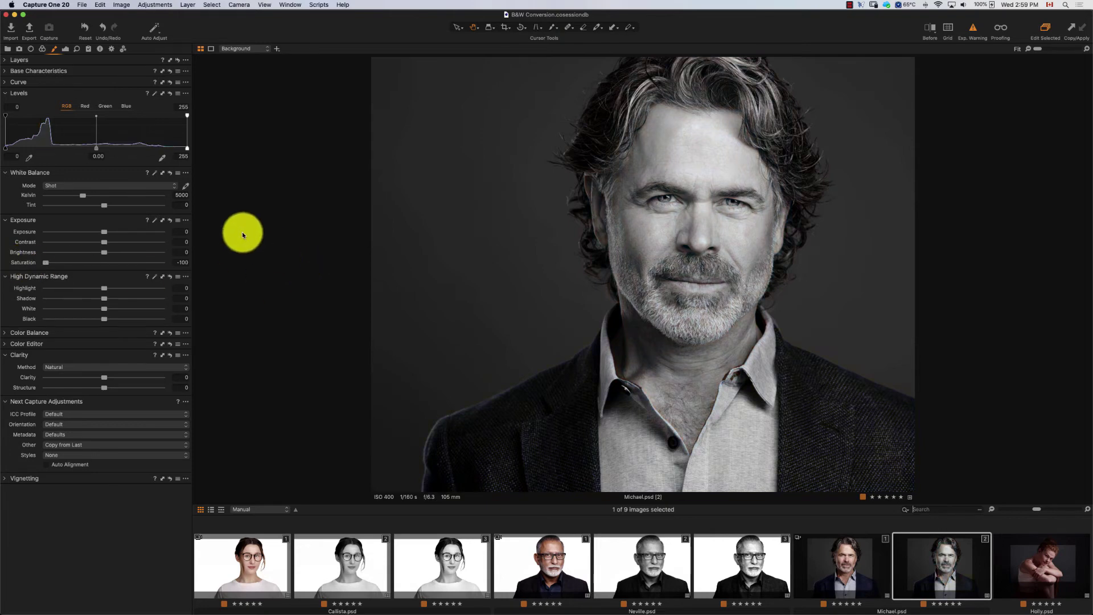
# Set the Levels midtone to -0.2 and apply the Contrast Luma curve preset on the wavy-haired man's clone.
pyautogui.click(97, 156)
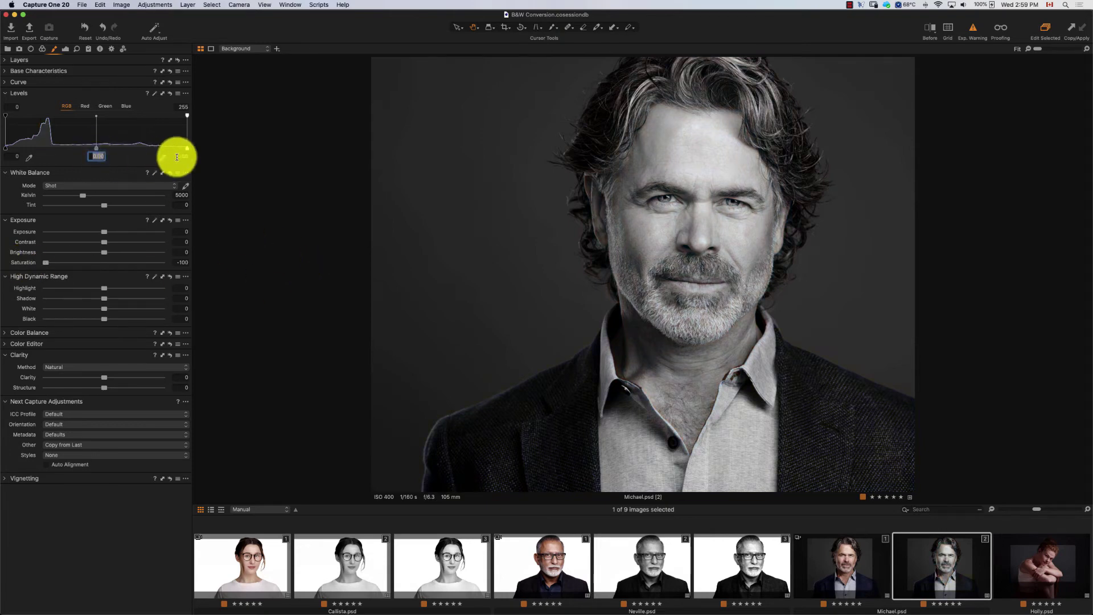
pyautogui.write('-0.2')
pyautogui.press('Return')
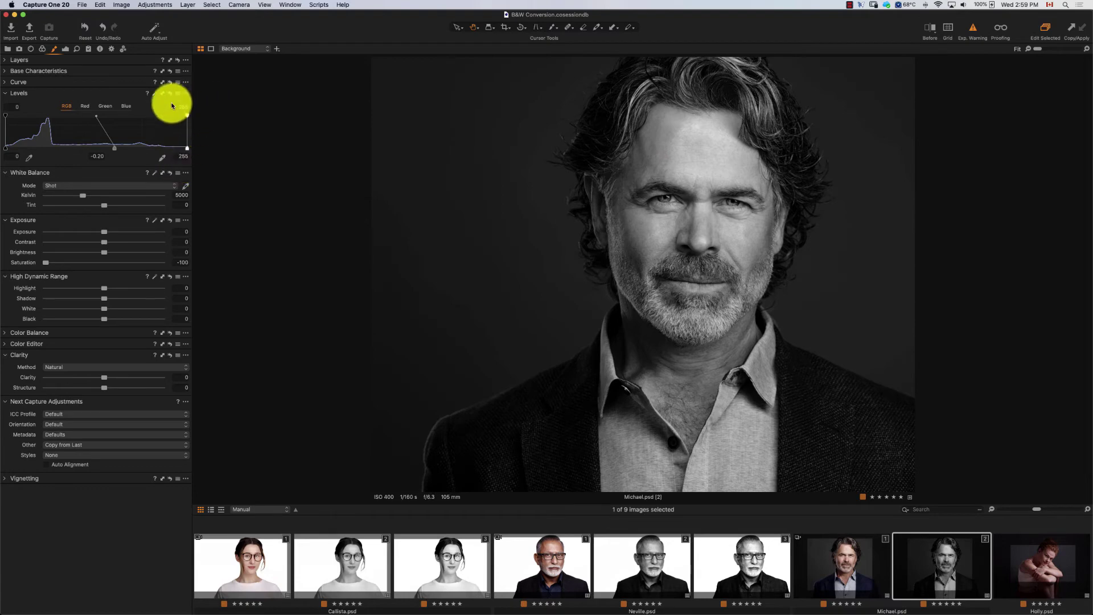
pyautogui.click(178, 93)
pyautogui.click(178, 98)
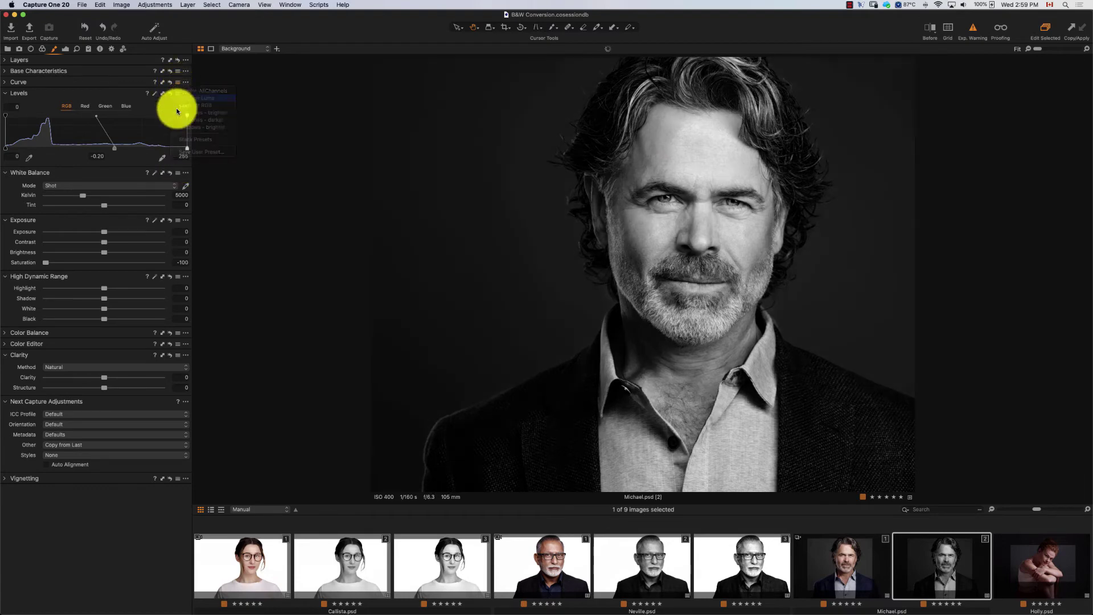
# Set both Clarity and Structure to 10 on the wavy-haired man's clone.
pyautogui.click(181, 378)
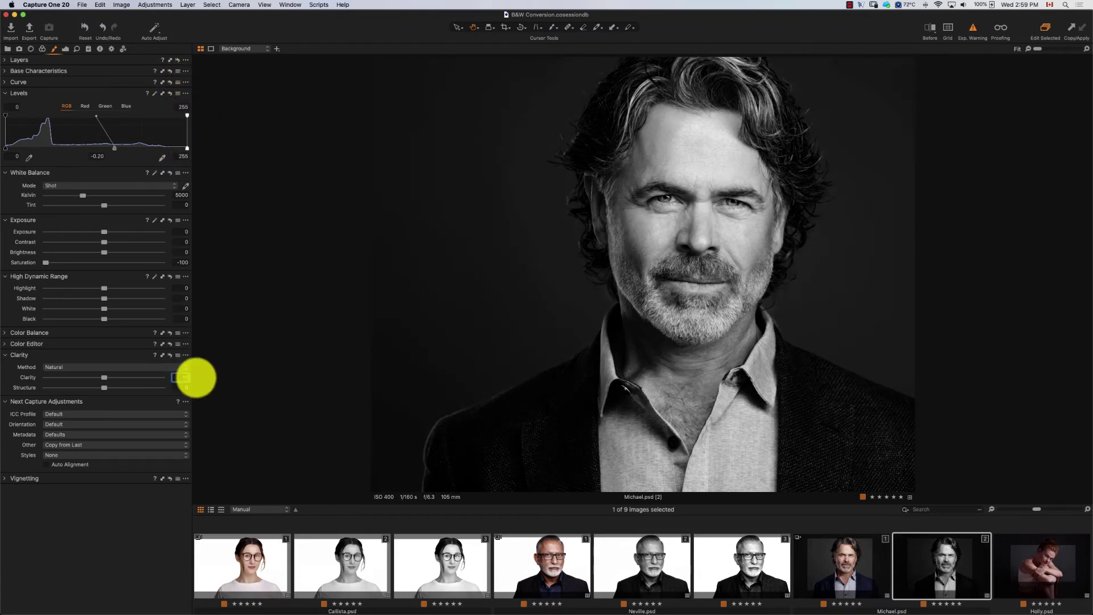
pyautogui.write('10')
pyautogui.press('Tab')
pyautogui.write('10')
pyautogui.press('Tab')
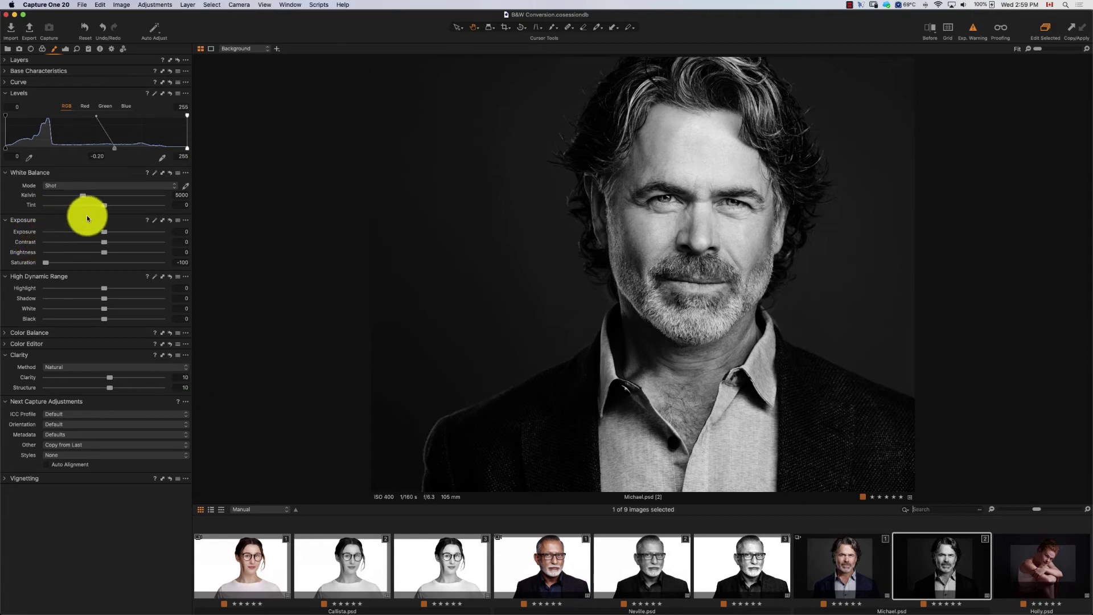
# Try a warmer White Balance on the wavy-haired man's clone, reset it, and set Kelvin to 6000.
pyautogui.moveTo(83, 197)
pyautogui.mouseDown()
pyautogui.moveTo(127, 197)
pyautogui.moveTo(96, 197)
pyautogui.mouseUp()
pyautogui.click(169, 174)
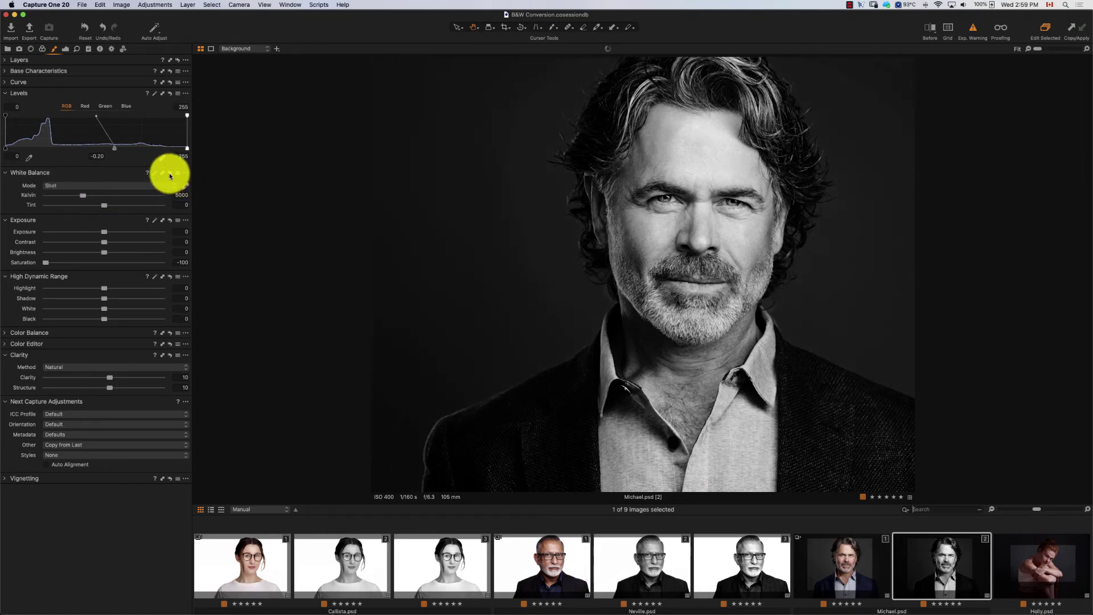
pyautogui.click(174, 195)
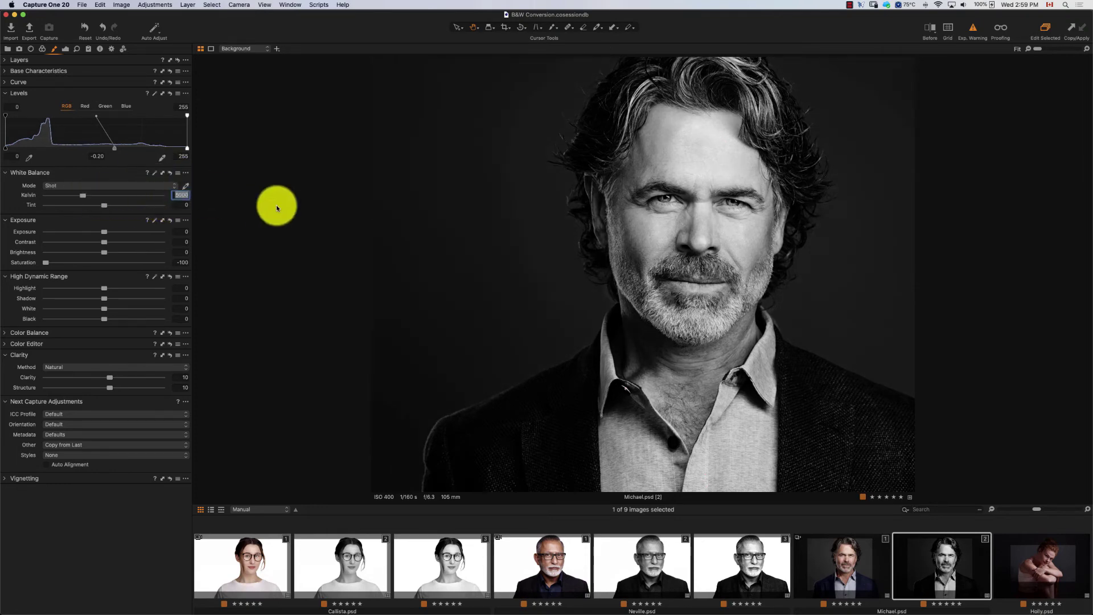
pyautogui.write('6000')
pyautogui.press('Tab')
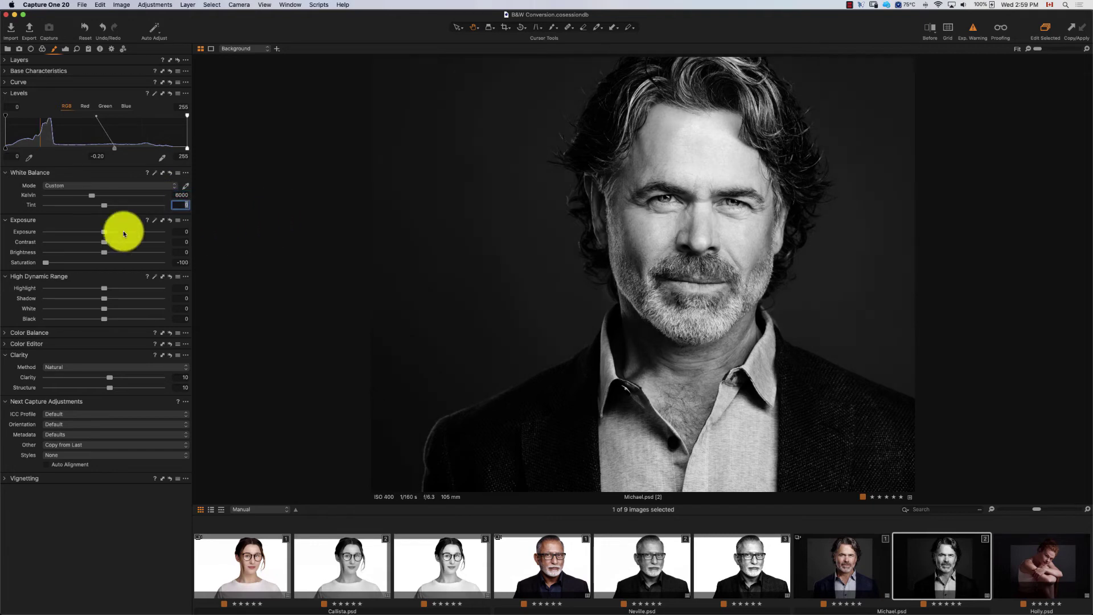
# Set the White Balance Tint to -17 and the Levels white point to 244 on the wavy-haired man's clone.
pyautogui.moveTo(104, 205); pyautogui.dragTo(85, 207)
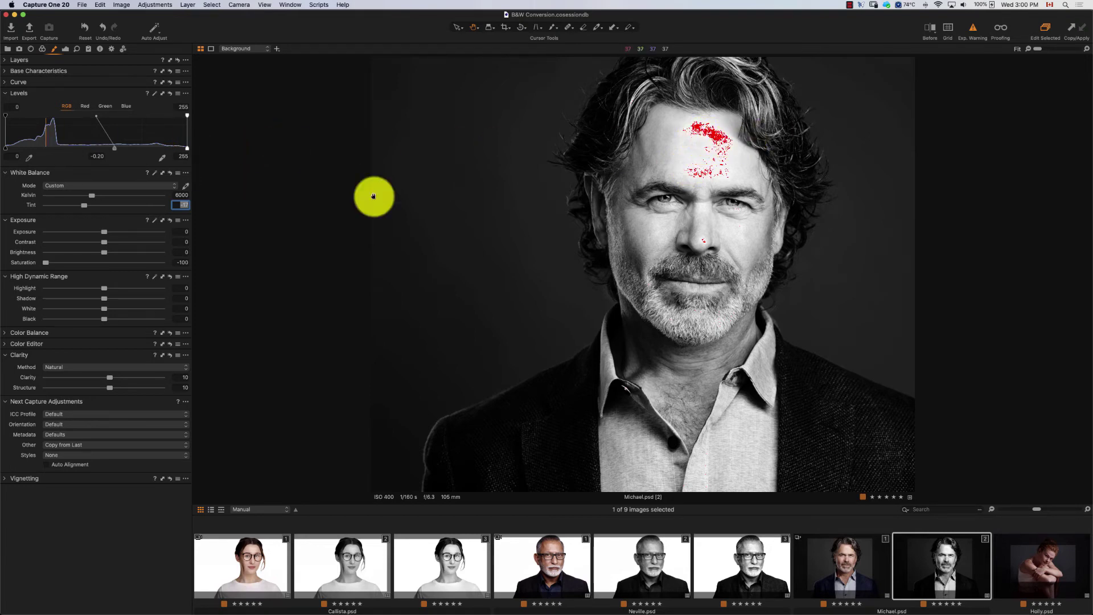
pyautogui.moveTo(187, 151); pyautogui.dragTo(179, 149)
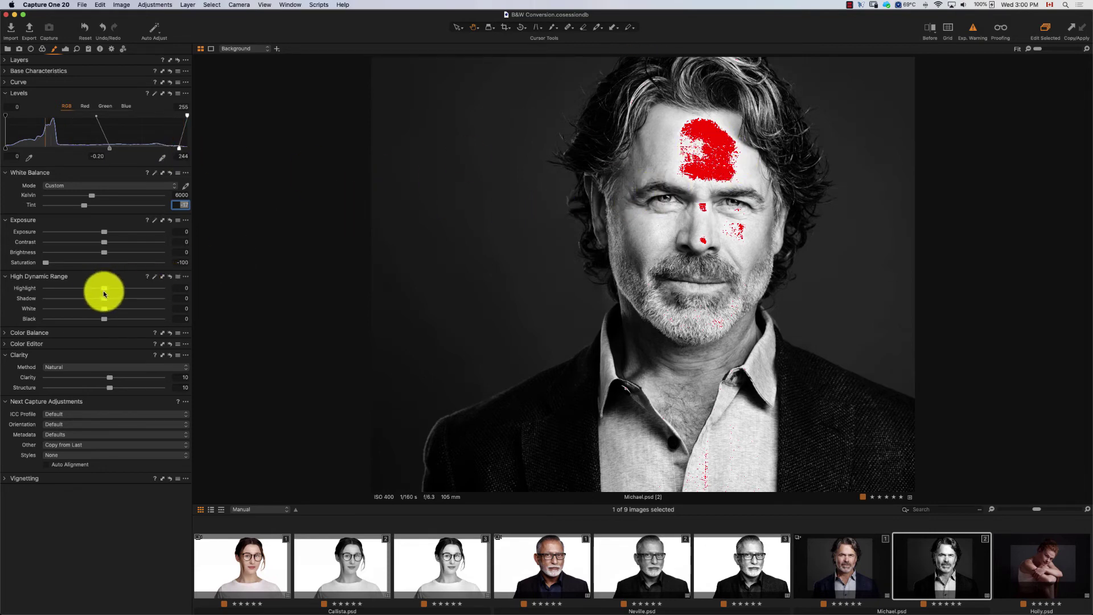
# Lower the High Dynamic Range Highlight to -18 on the wavy-haired man's clone and turn off the exposure warning.
pyautogui.moveTo(104, 290); pyautogui.dragTo(94, 290)
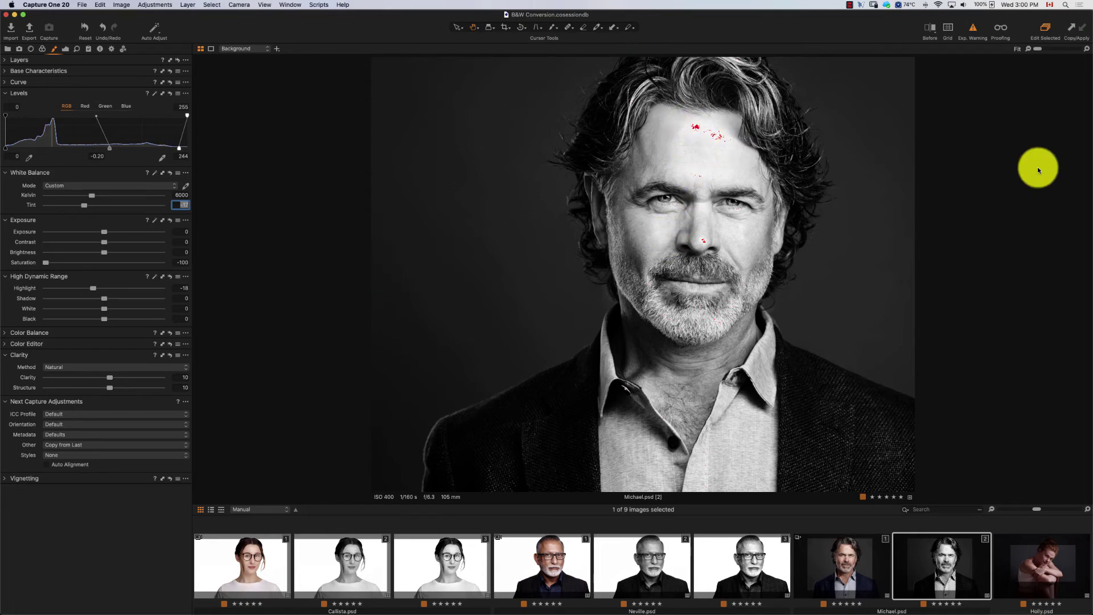
pyautogui.click(974, 28)
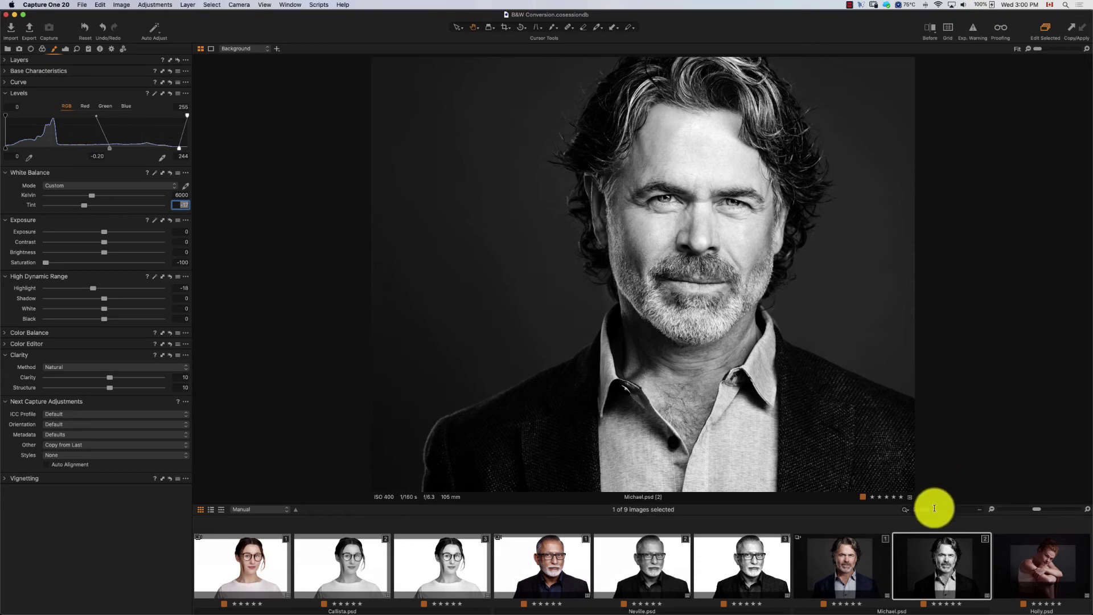
# Clone the original colour variant of the wavy-haired man's portrait and place the clone directly after the original.
pyautogui.click(848, 560)
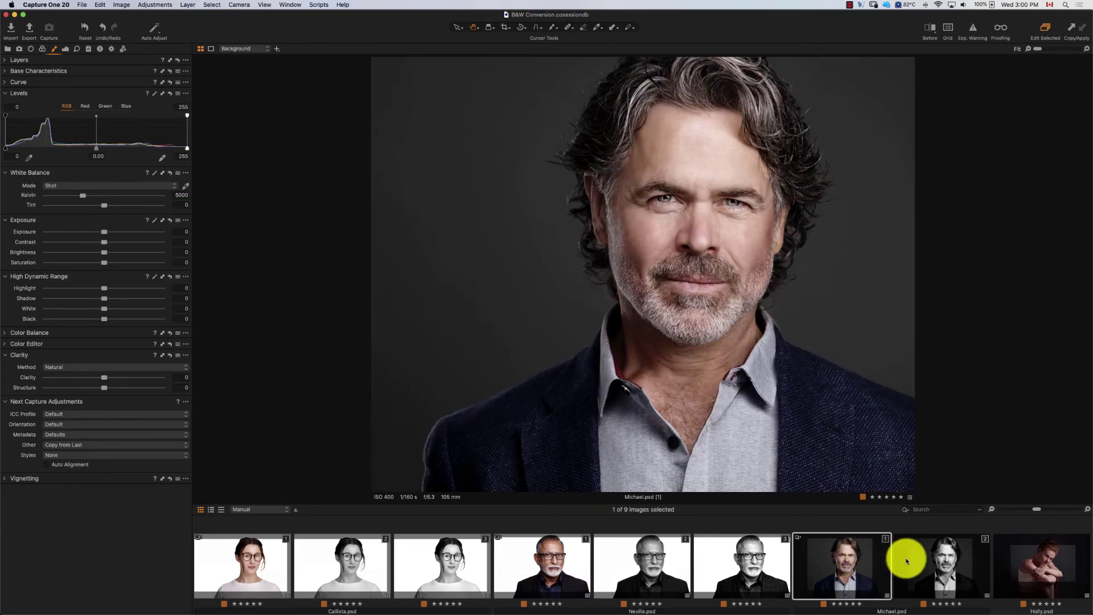
pyautogui.click(936, 560)
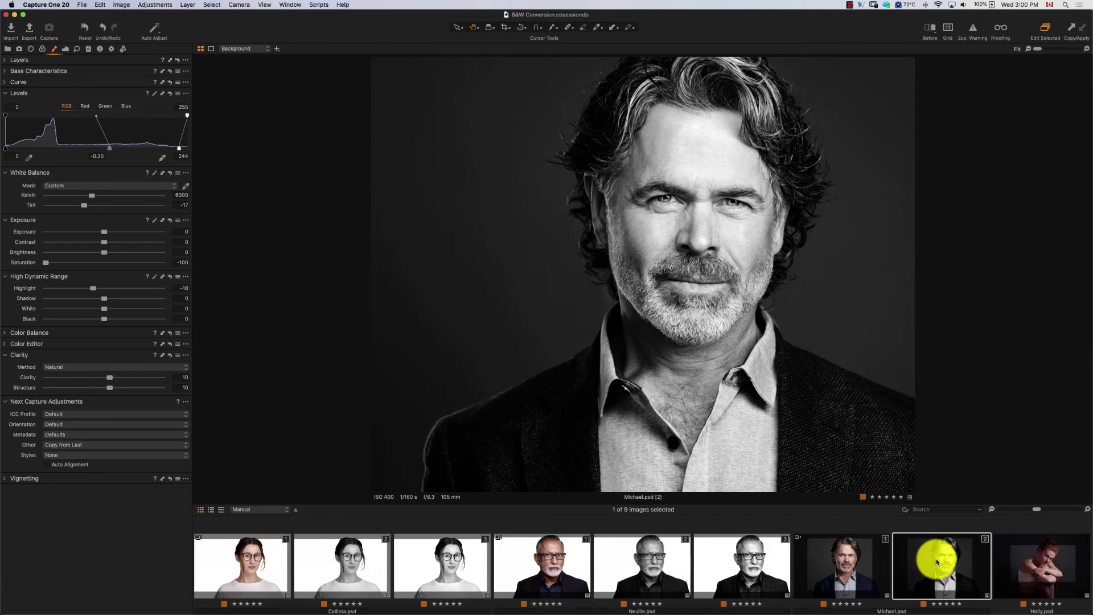
pyautogui.click(859, 563)
pyautogui.rightClick(859, 563)
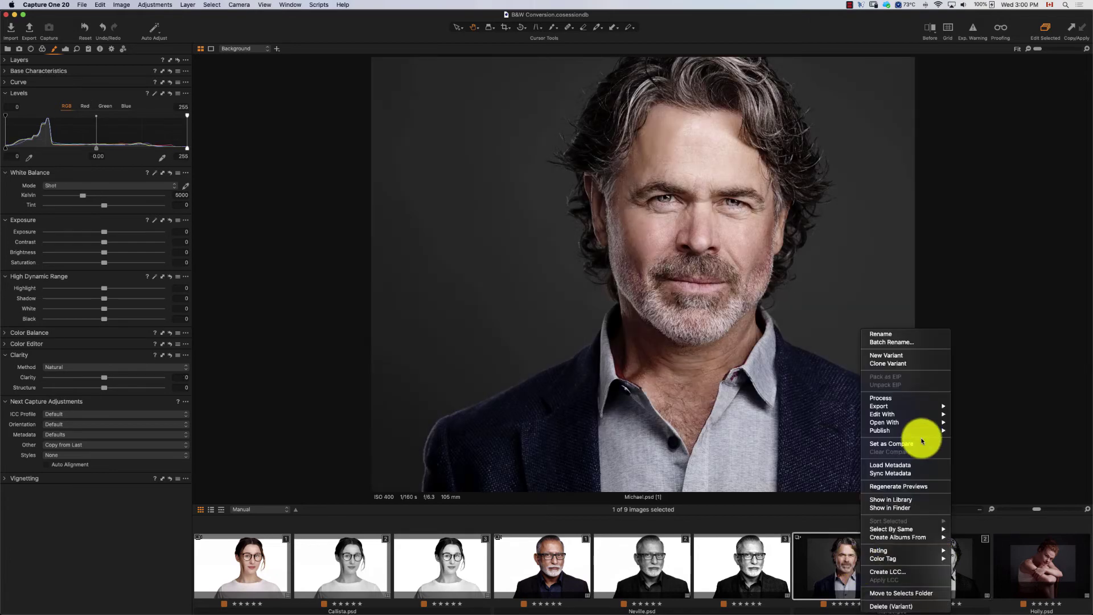
pyautogui.click(883, 363)
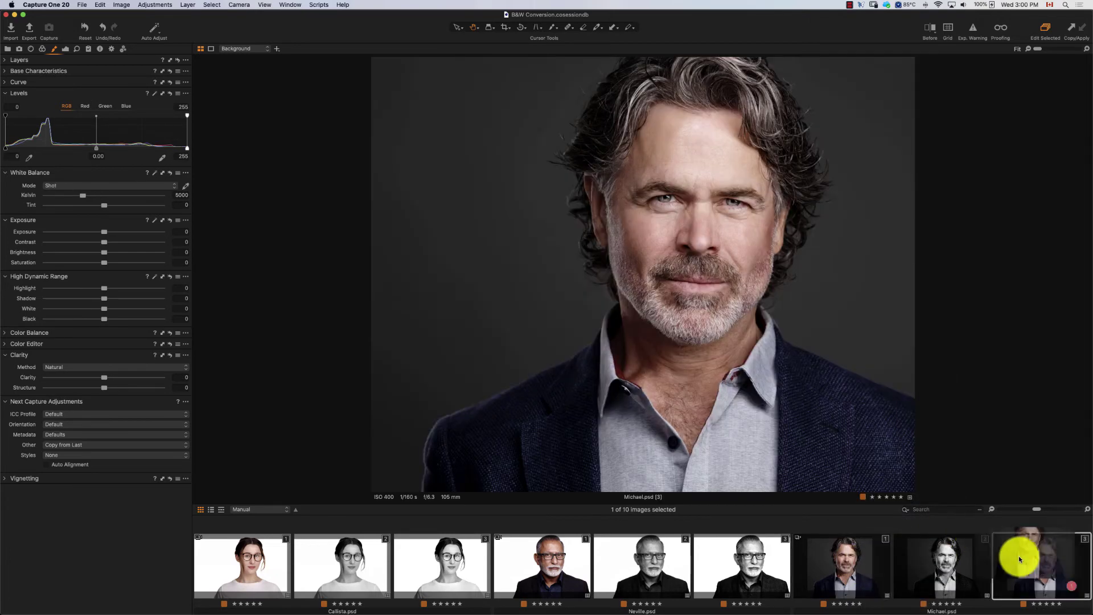
pyautogui.click(919, 569)
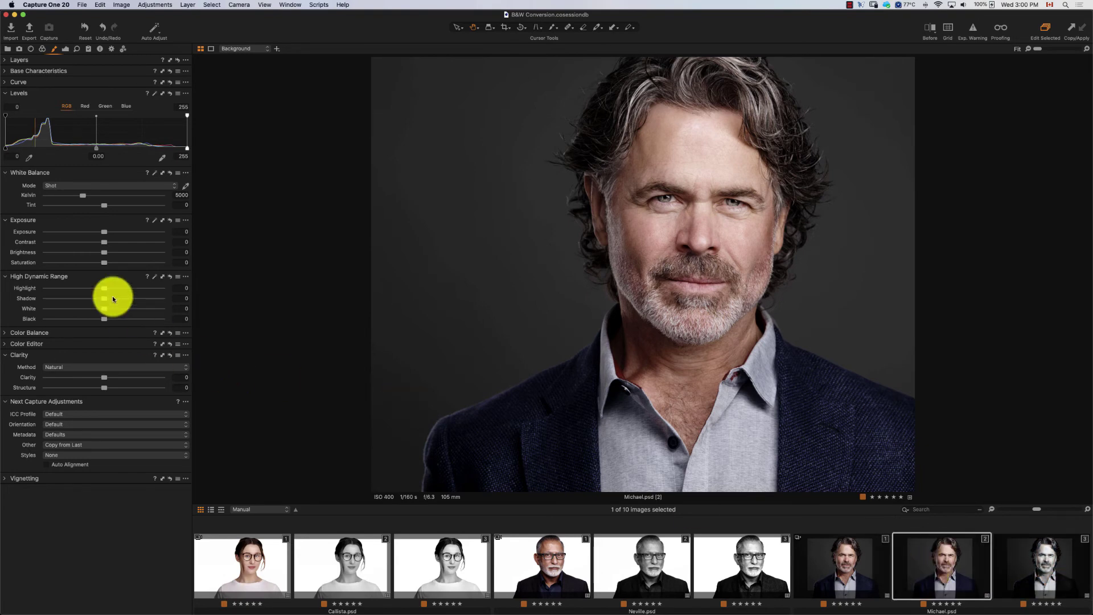
# Set the new clone's Saturation to -100 and compare it with the wavy-haired man's fully adjusted black-and-white variant.
pyautogui.moveTo(105, 264); pyautogui.dragTo(20, 264)
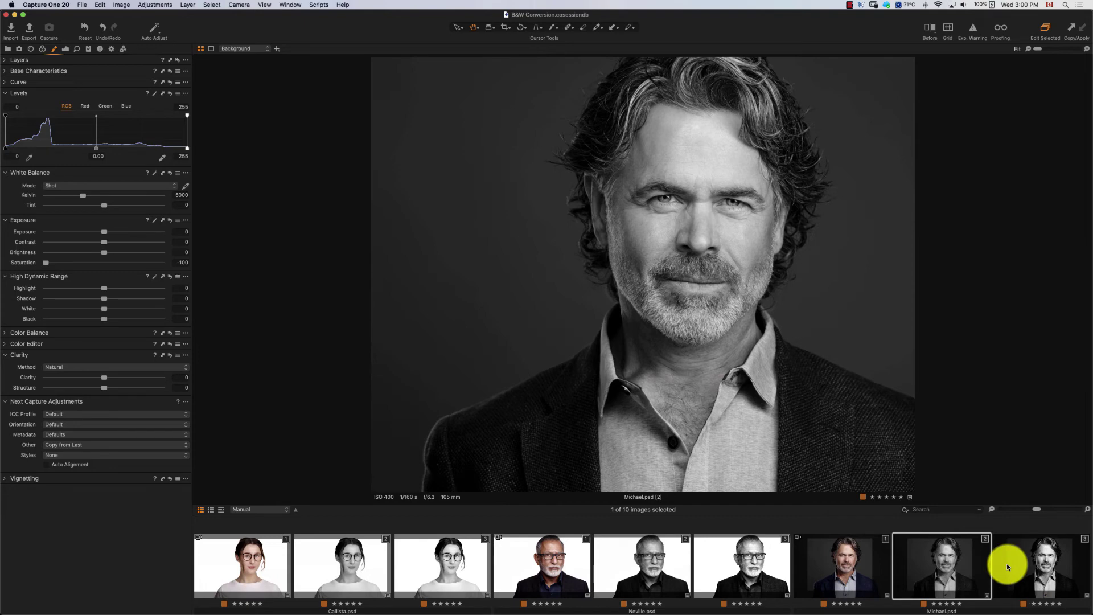
pyautogui.click(1054, 565)
pyautogui.click(938, 571)
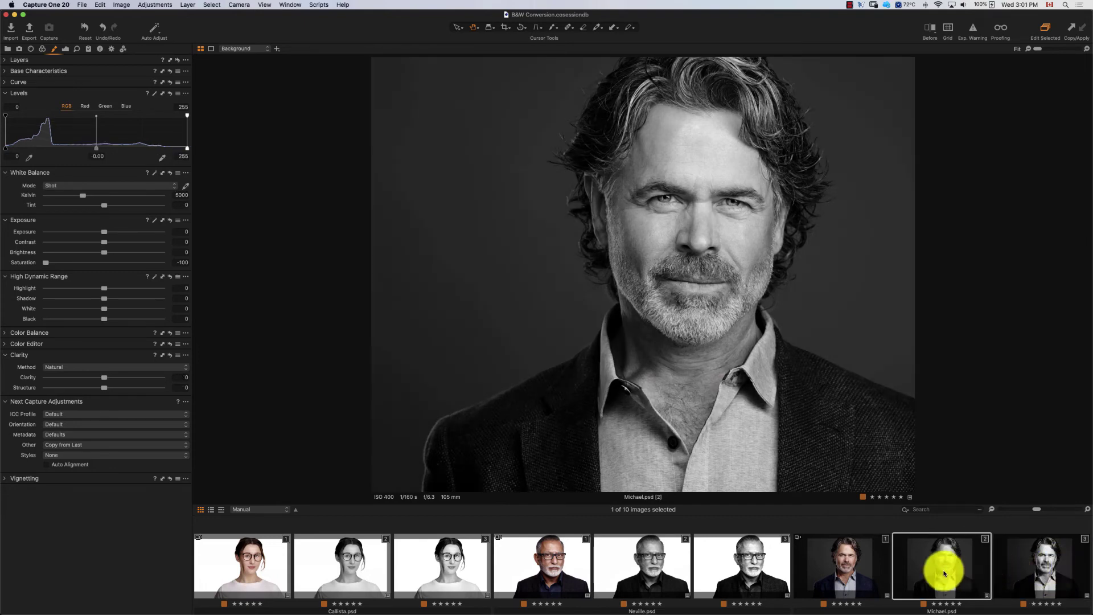
pyautogui.click(1049, 574)
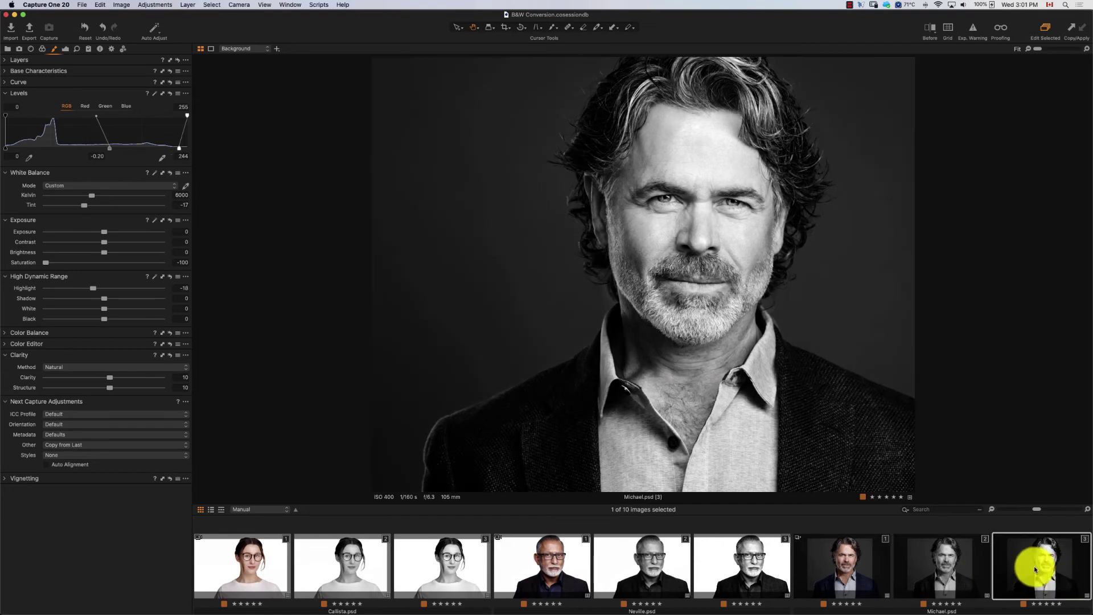
pyautogui.click(949, 568)
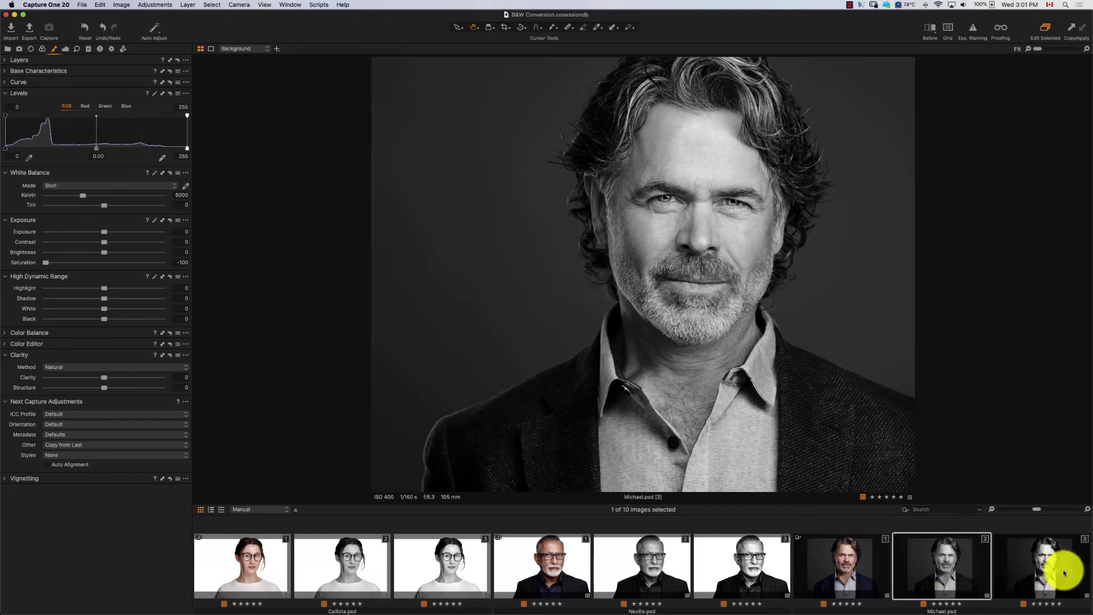
pyautogui.click(1052, 571)
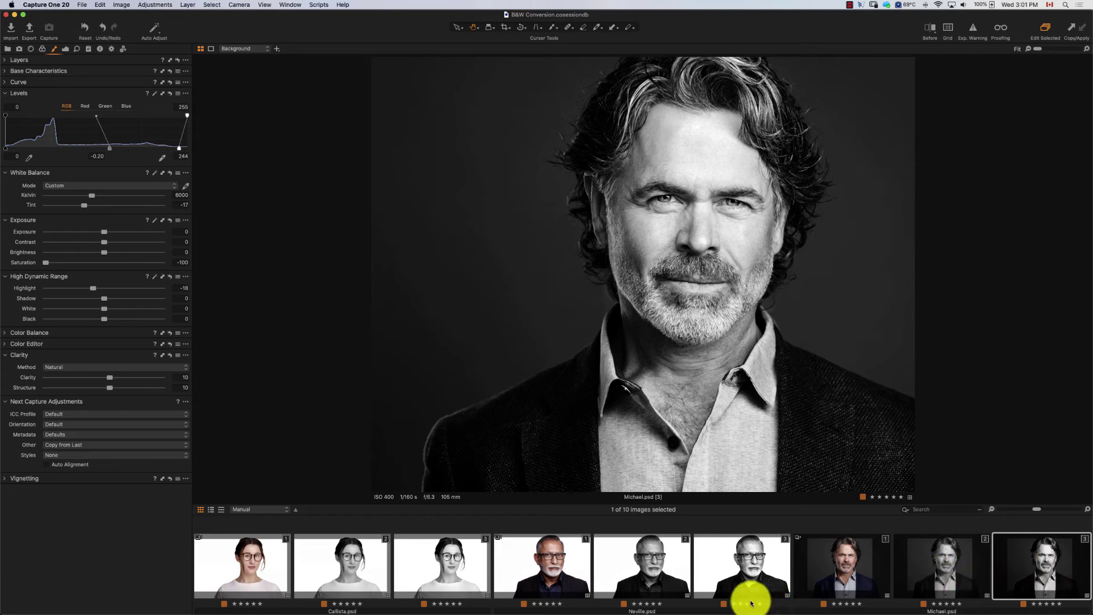
# Clone the variant of the curly-haired woman's portrait and set the clone's Saturation to -100.
pyautogui.scroll(-3, 633, 576)
pyautogui.click(263, 565)
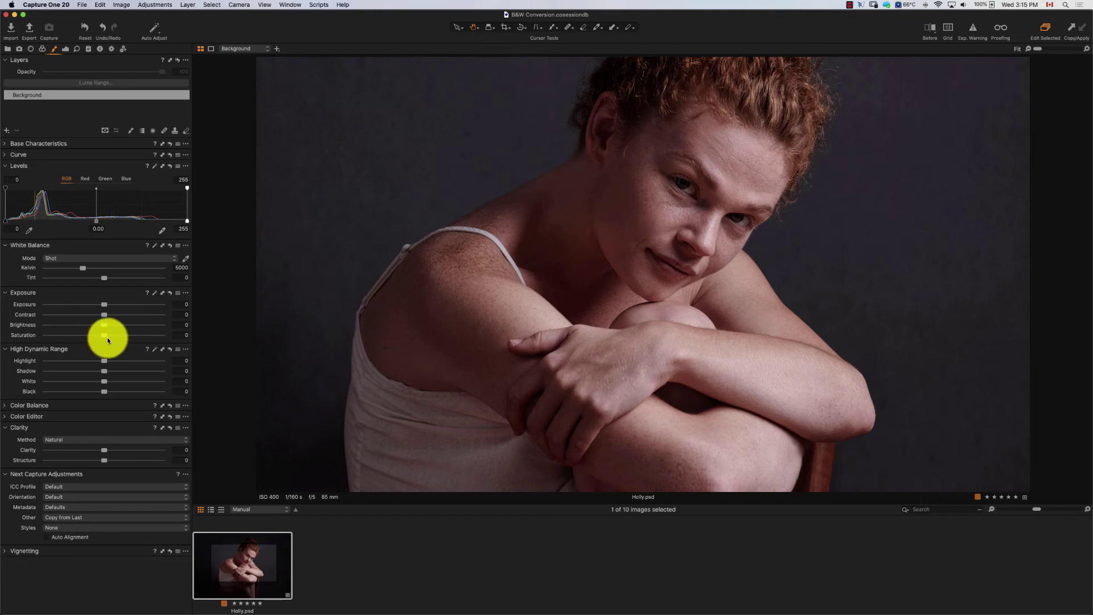
pyautogui.rightClick(239, 559)
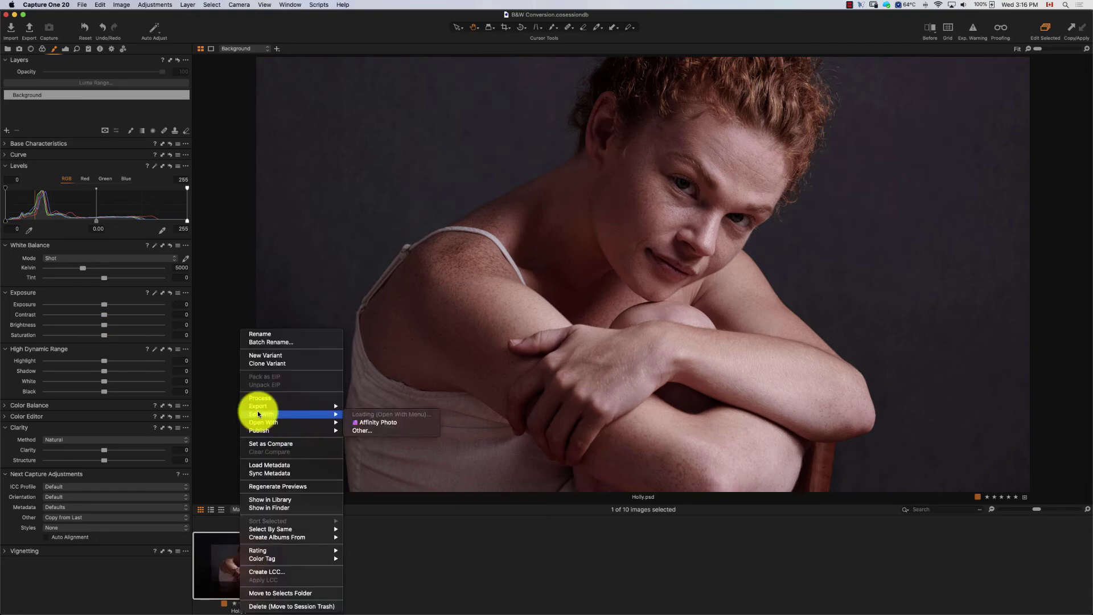
pyautogui.click(256, 364)
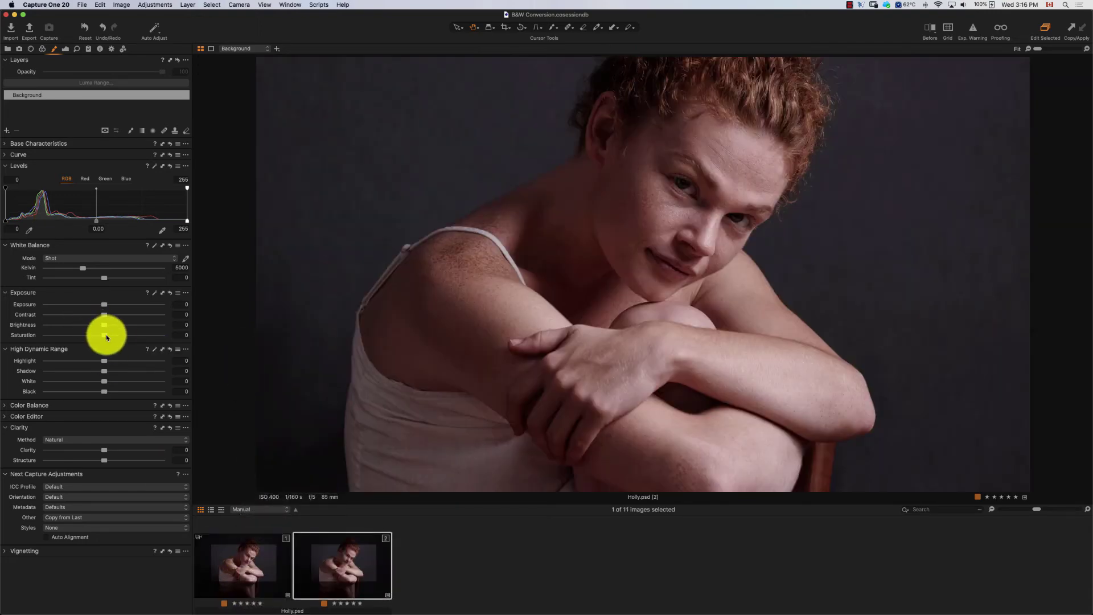
pyautogui.moveTo(104, 335); pyautogui.dragTo(11, 335)
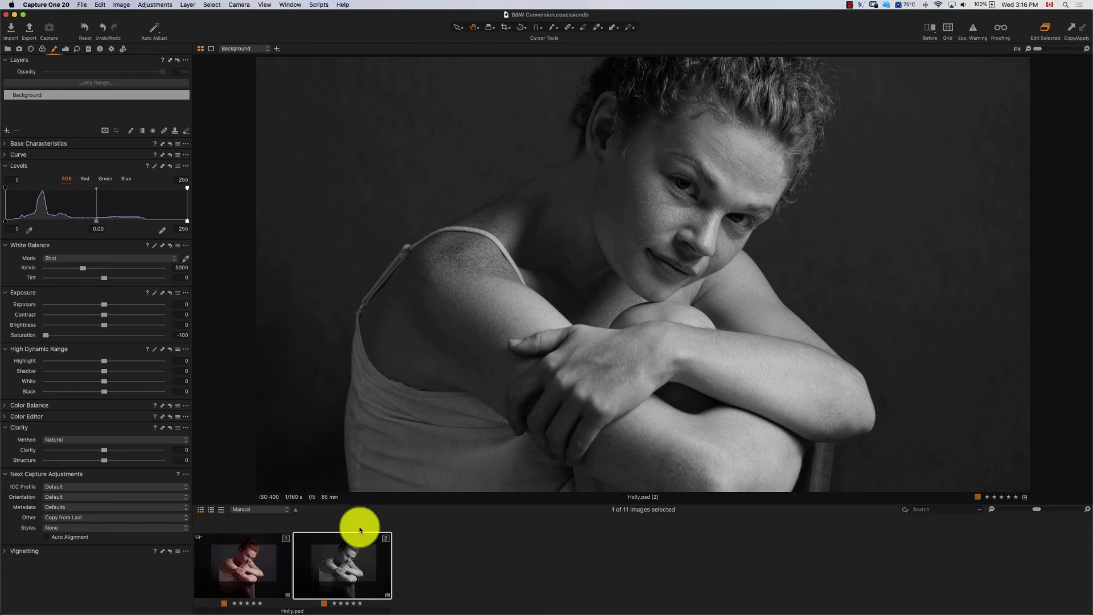
# Clone the woman's desaturated variant and set the new clone's Levels midtone to -0.2.
pyautogui.rightClick(362, 554)
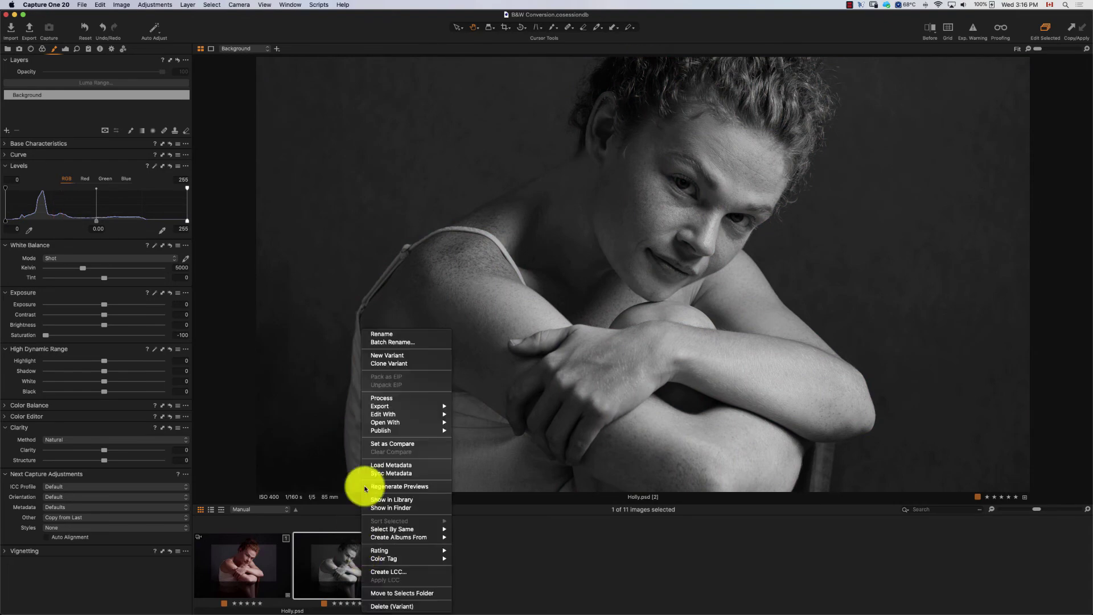
pyautogui.click(381, 364)
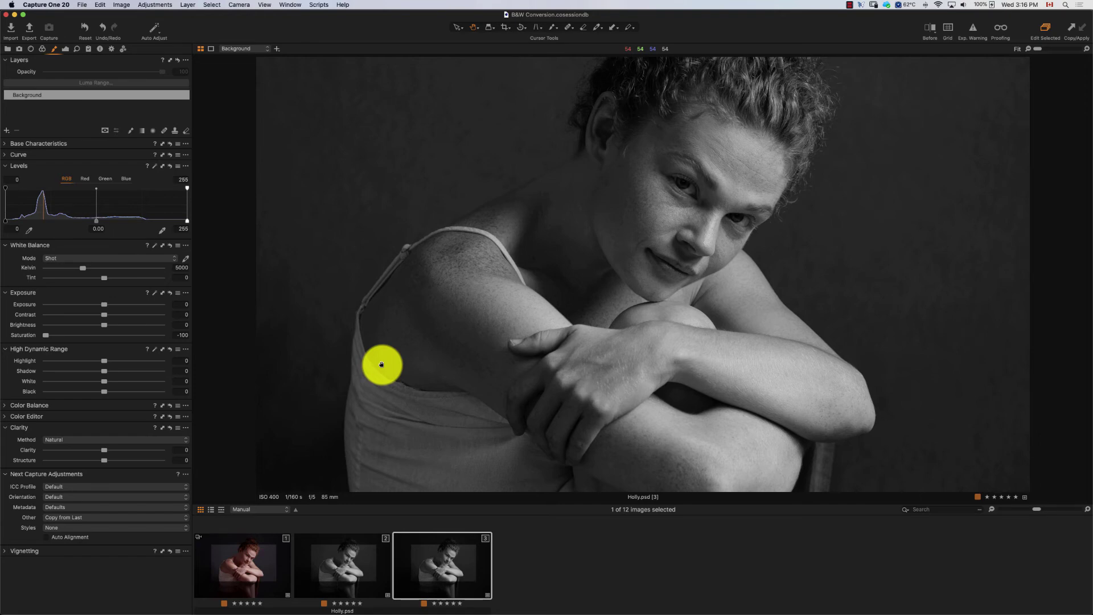
pyautogui.click(91, 227)
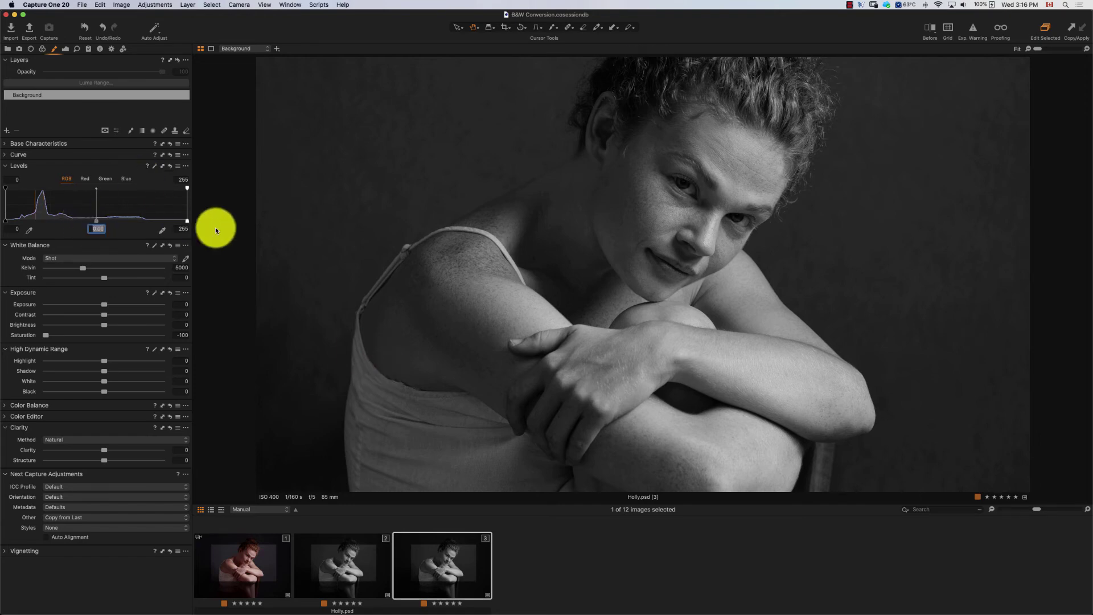
pyautogui.press('BackSpace')
pyautogui.press('Tab')
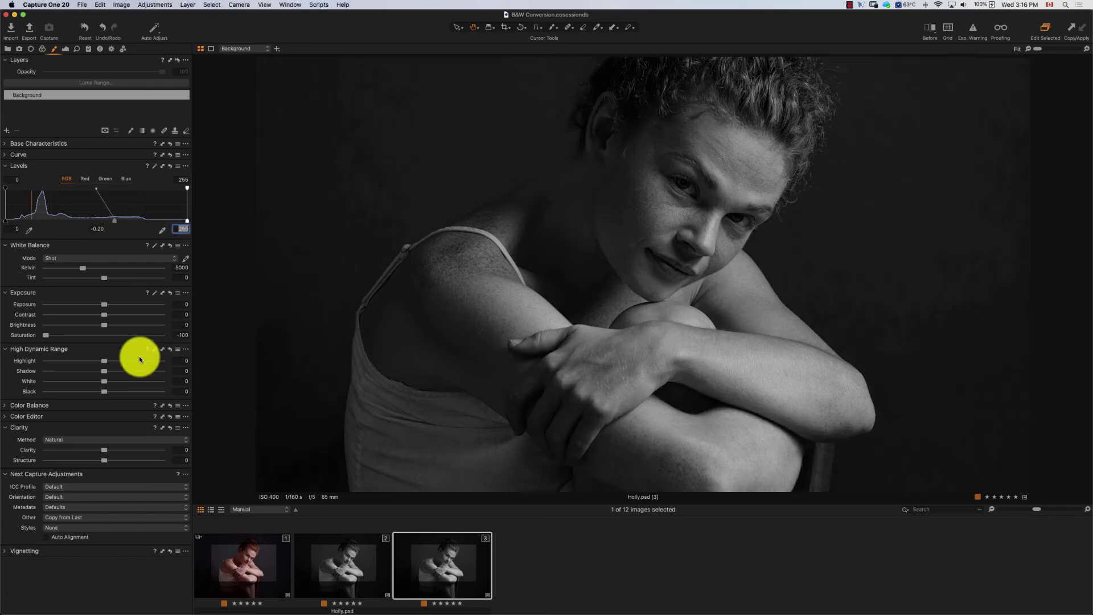
# Set both Clarity and Structure to 10 on the woman's newest clone.
pyautogui.click(182, 450)
pyautogui.write('10')
pyautogui.press('Tab')
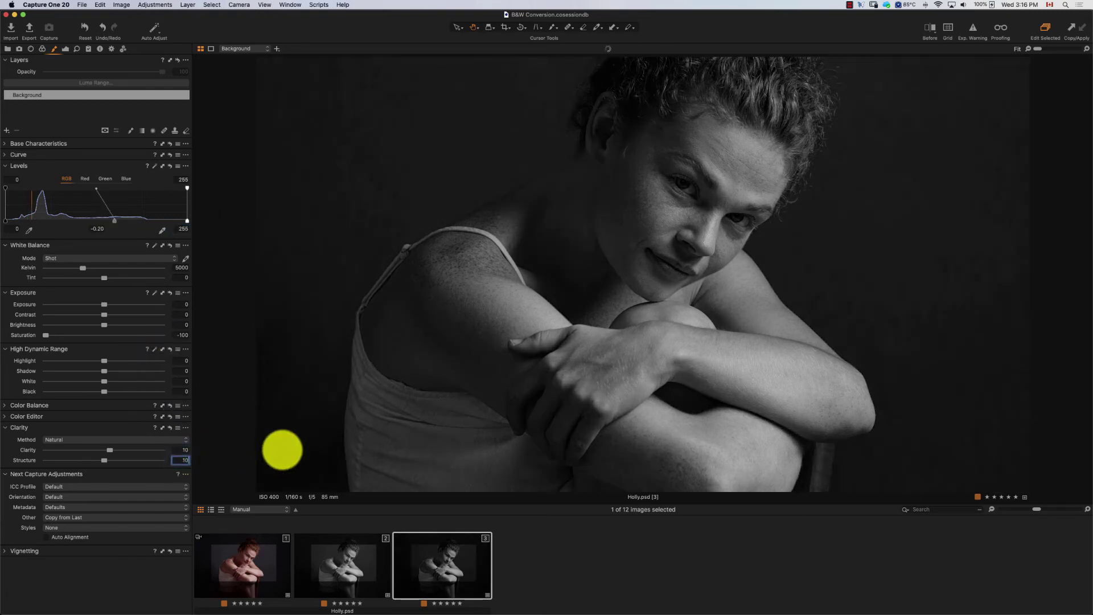
pyautogui.write('10')
pyautogui.press('Return')
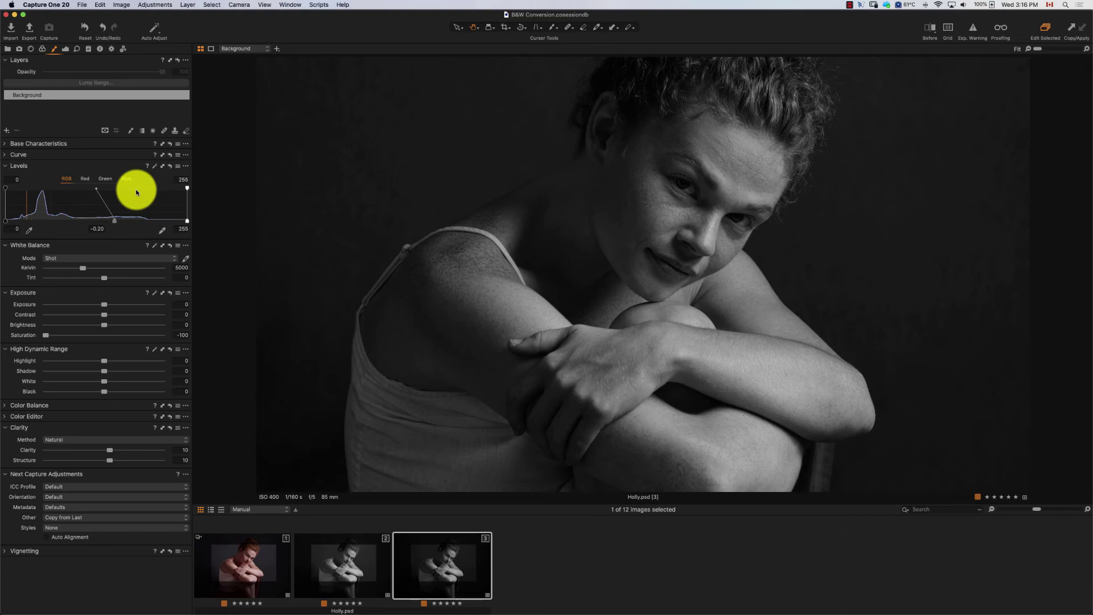
# Try the Contrast Luma curve preset on the Background layer of the woman's clone and check the curve.
pyautogui.click(177, 155)
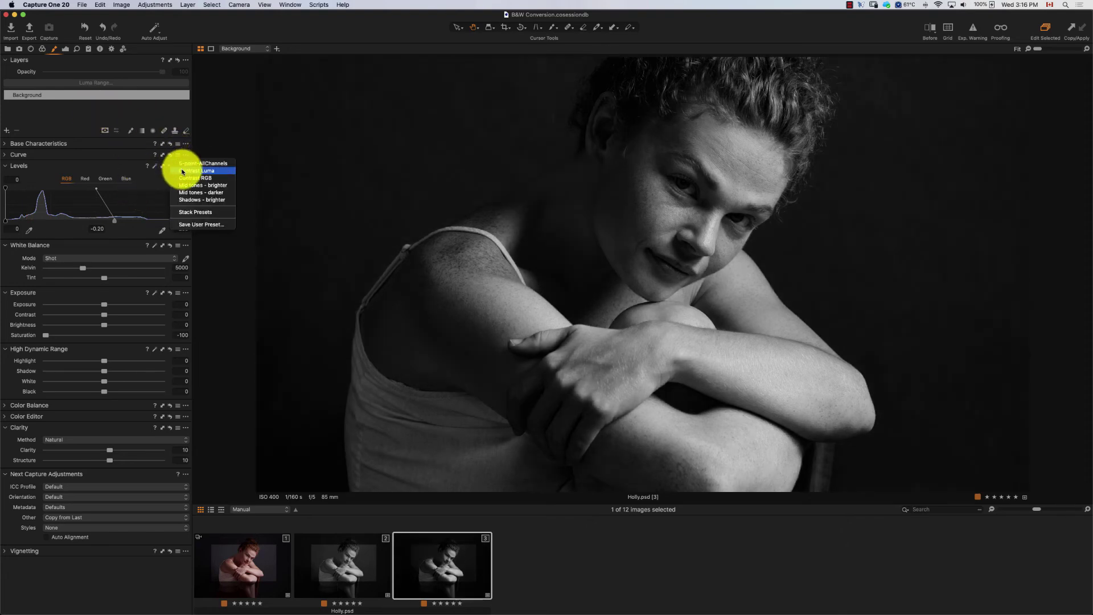
pyautogui.click(191, 171)
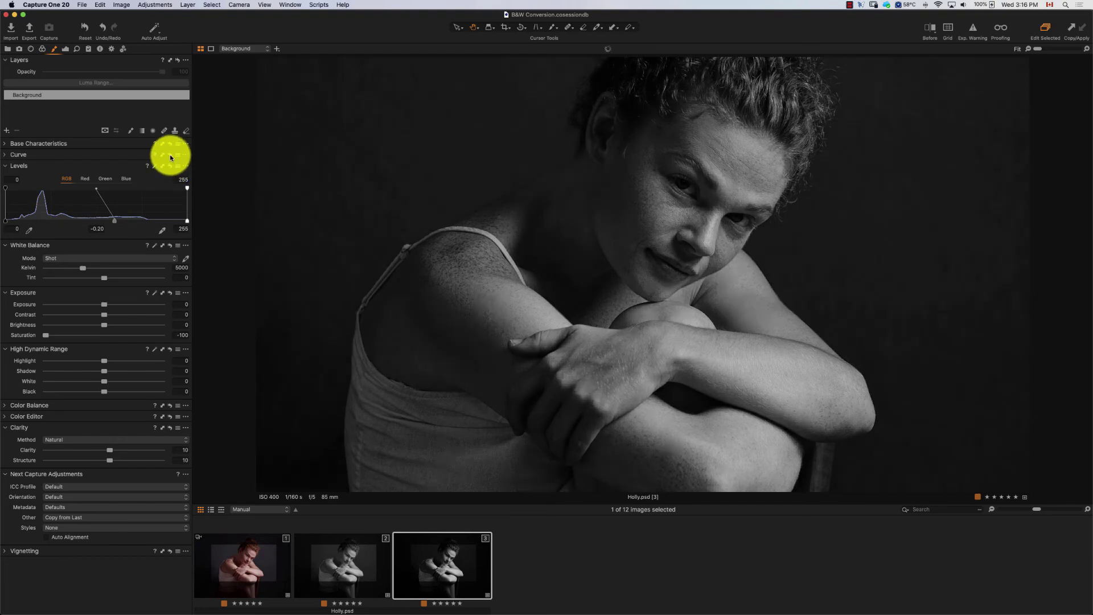
pyautogui.click(5, 156)
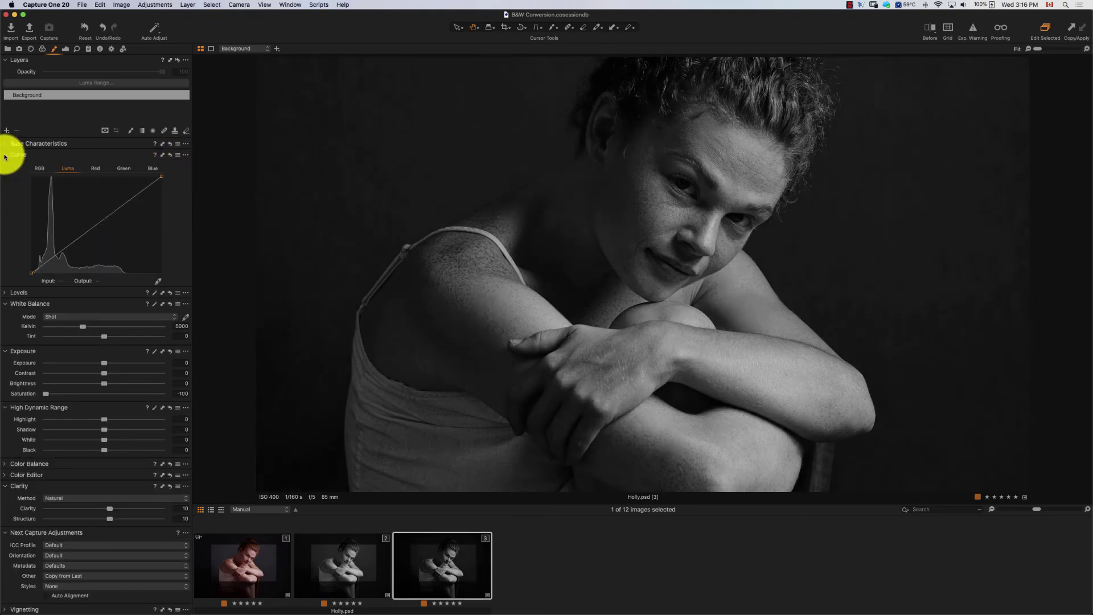
pyautogui.click(5, 155)
# Add an adjustment layer named "curve" to the woman's clone and fill its mask.
pyautogui.click(6, 131)
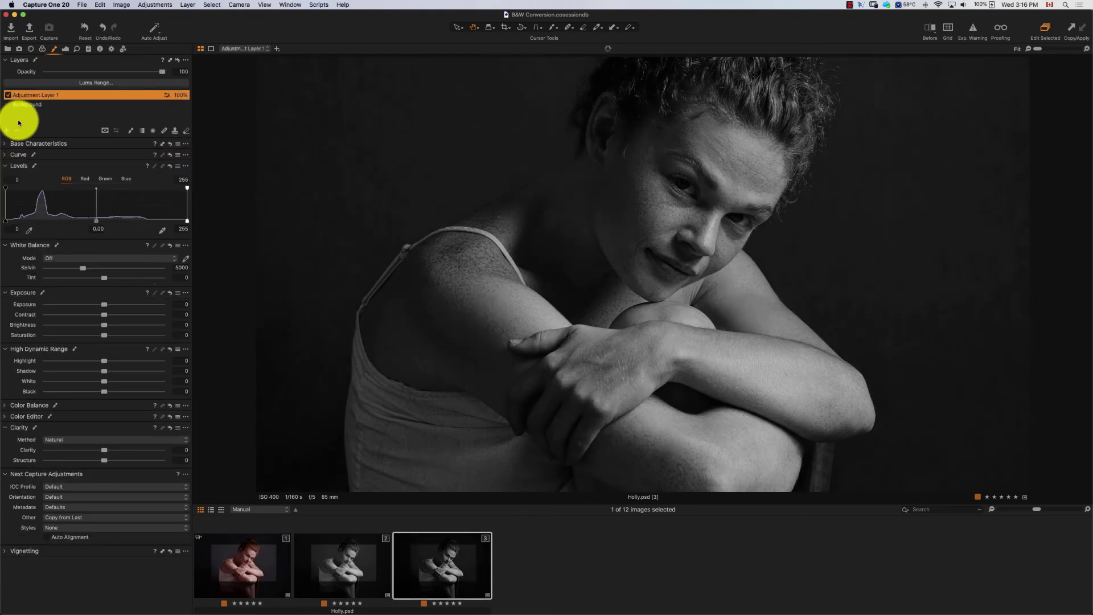
pyautogui.doubleClick(25, 98)
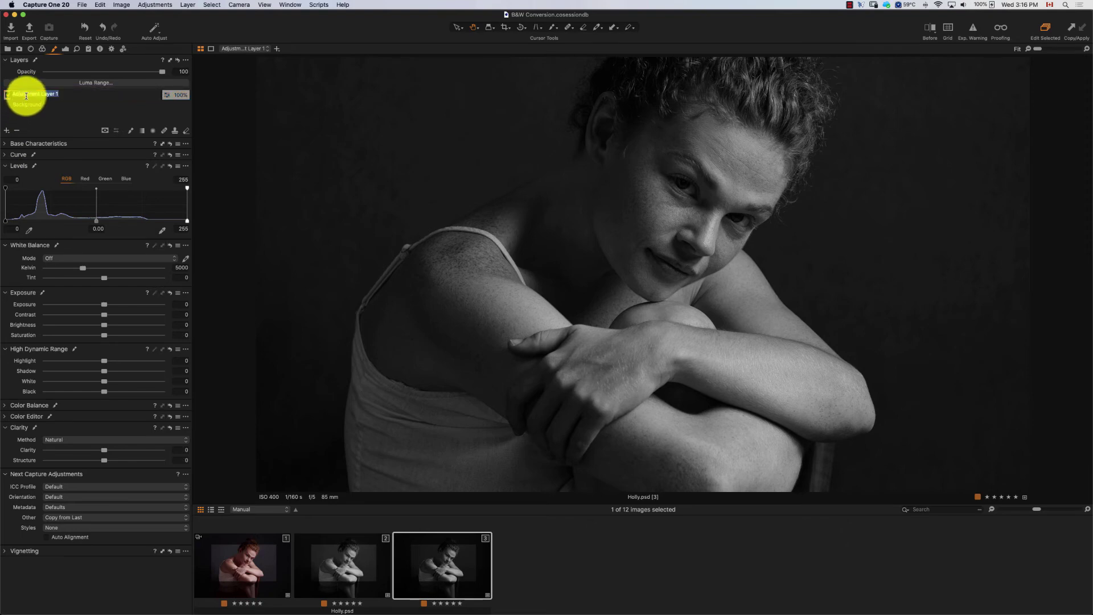
pyautogui.write('Burve')
pyautogui.press('Return')
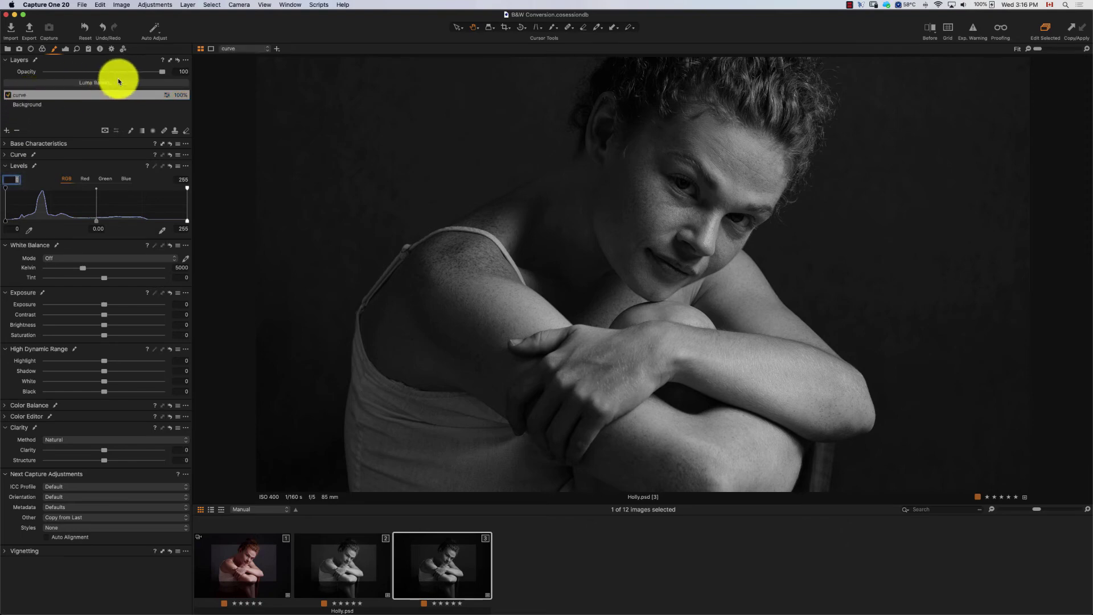
pyautogui.click(186, 60)
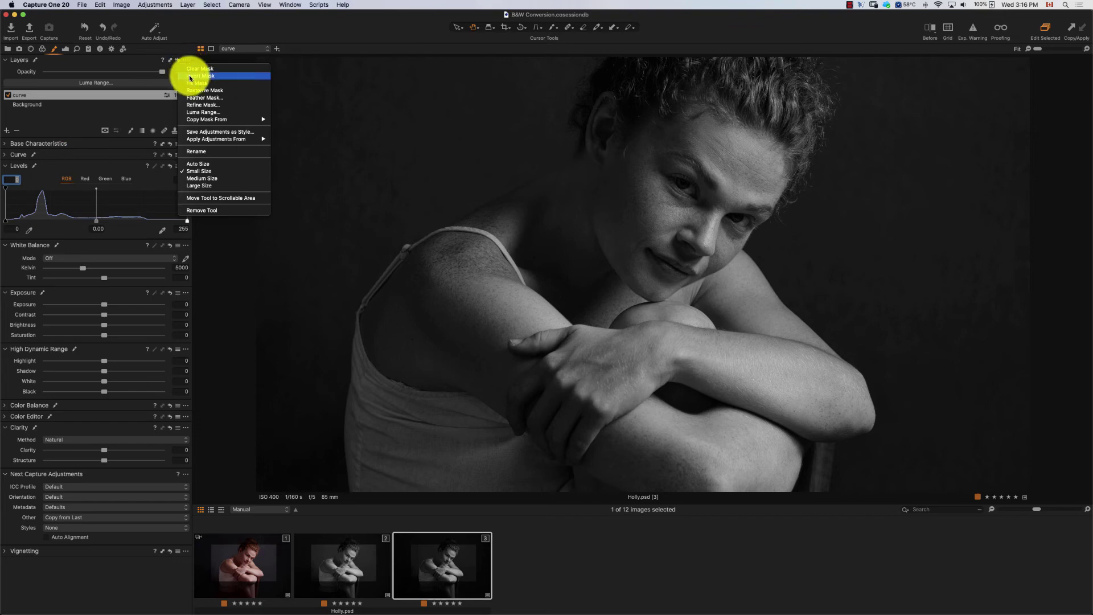
pyautogui.click(193, 84)
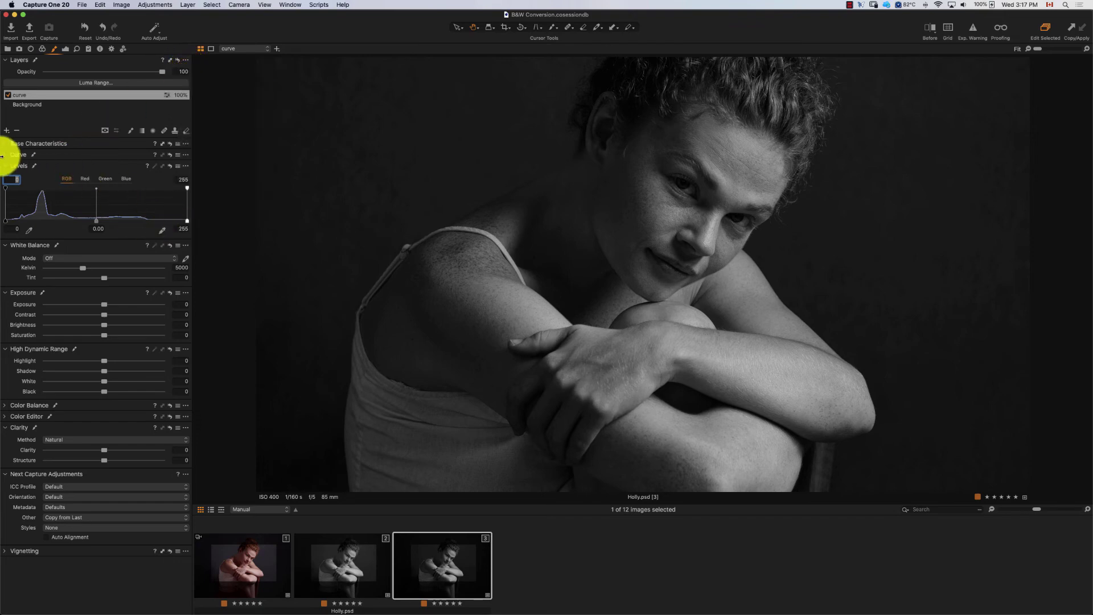
# Apply the Contrast Luma curve preset to the "curve" layer and lower the layer's opacity to about 20.
pyautogui.click(177, 155)
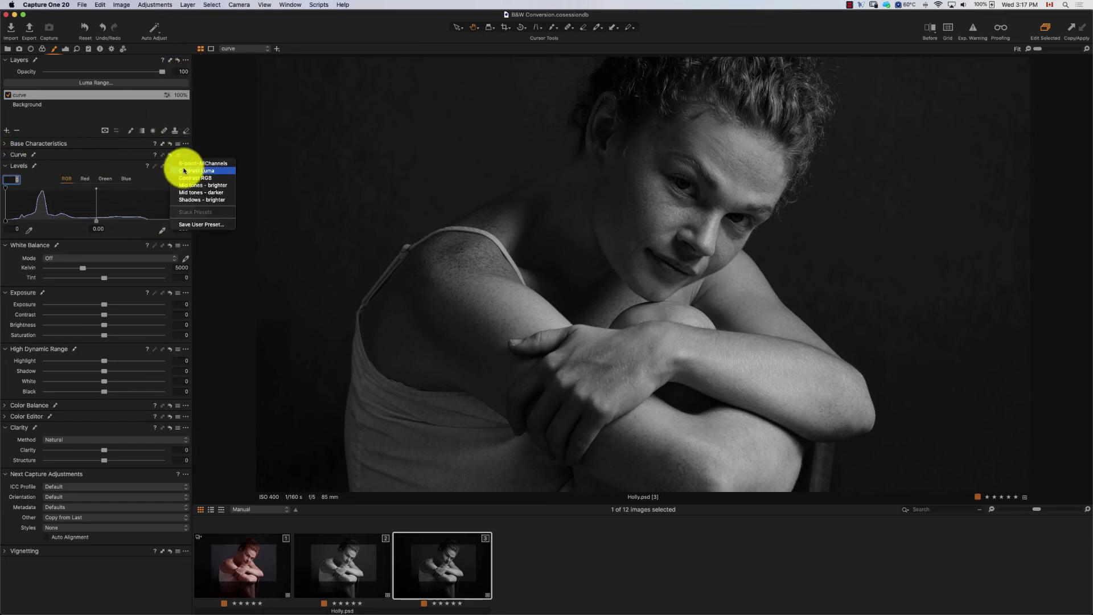
pyautogui.click(183, 169)
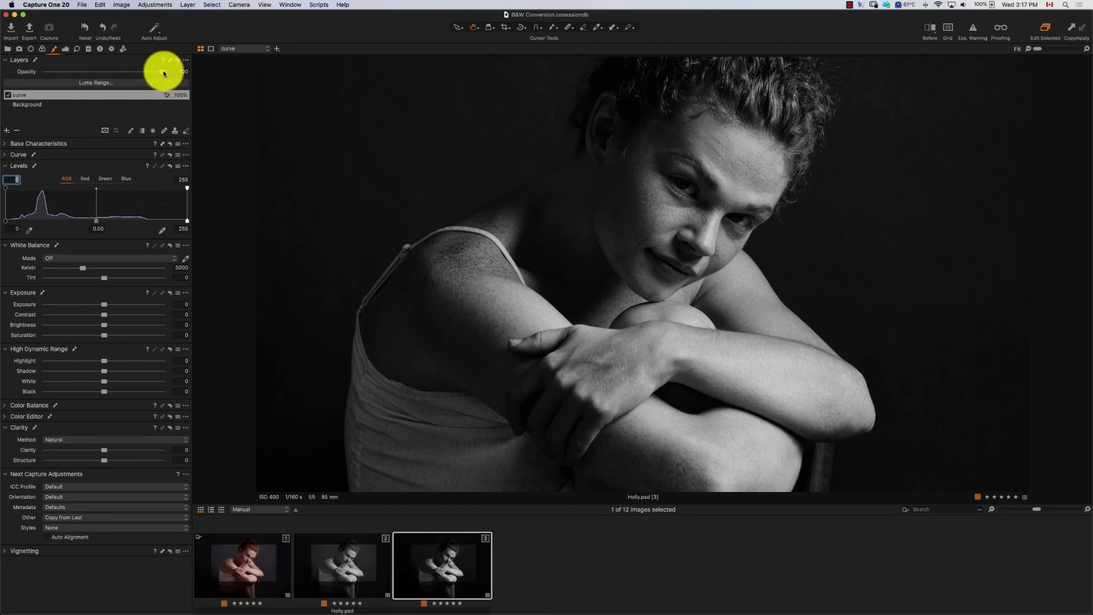
pyautogui.moveTo(83, 71)
pyautogui.mouseDown()
pyautogui.moveTo(57, 73)
pyautogui.moveTo(71, 74)
pyautogui.mouseUp()
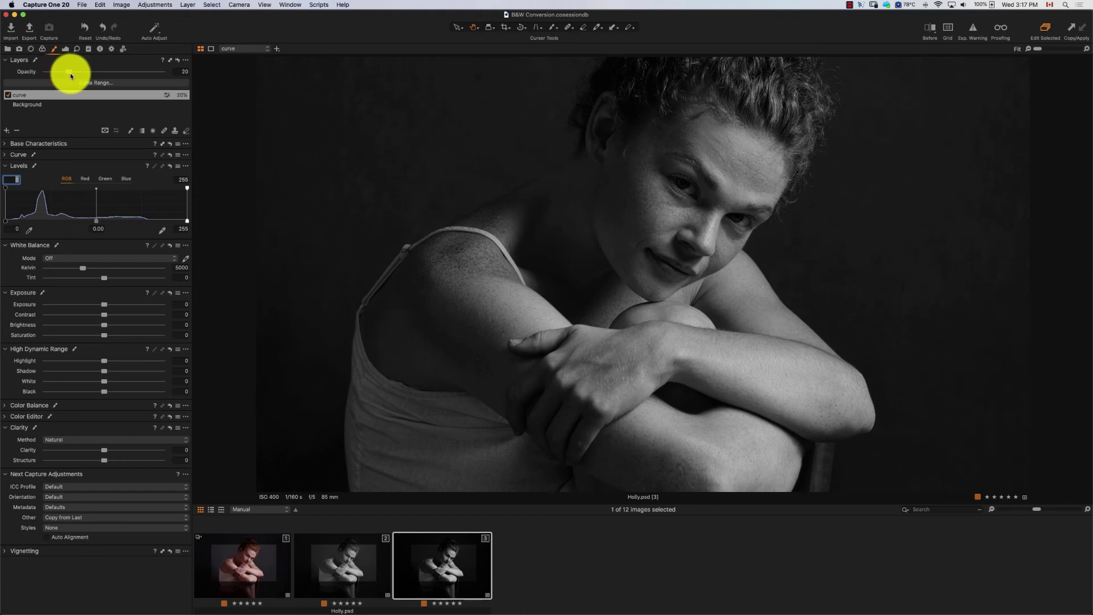
# Toggle the "curve" layer's visibility to compare the woman's portrait with and without it.
pyautogui.click(8, 97)
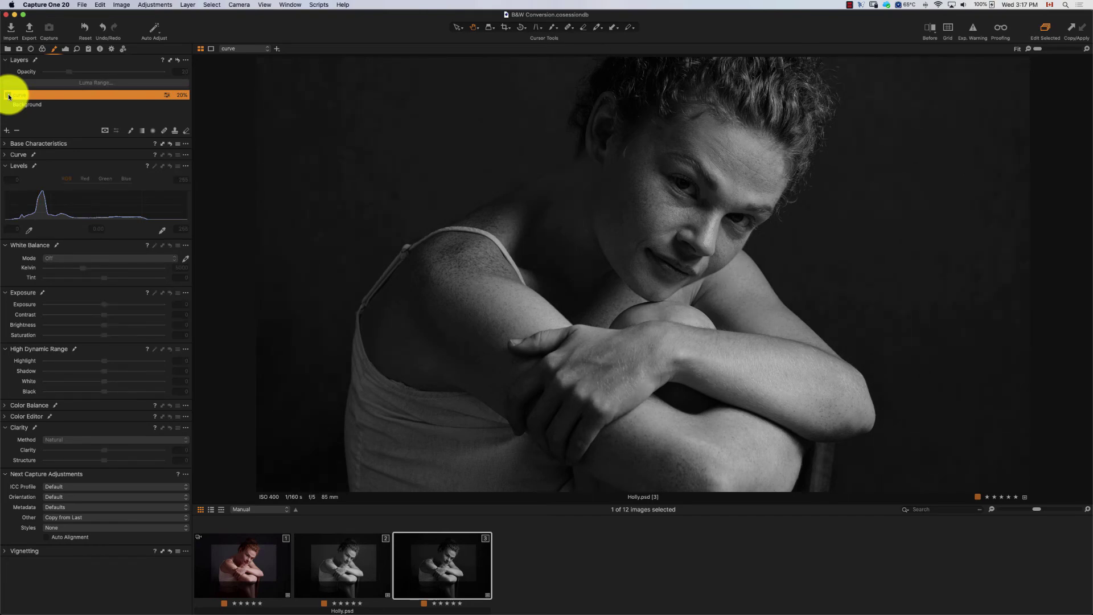
pyautogui.click(9, 96)
pyautogui.click(9, 96)
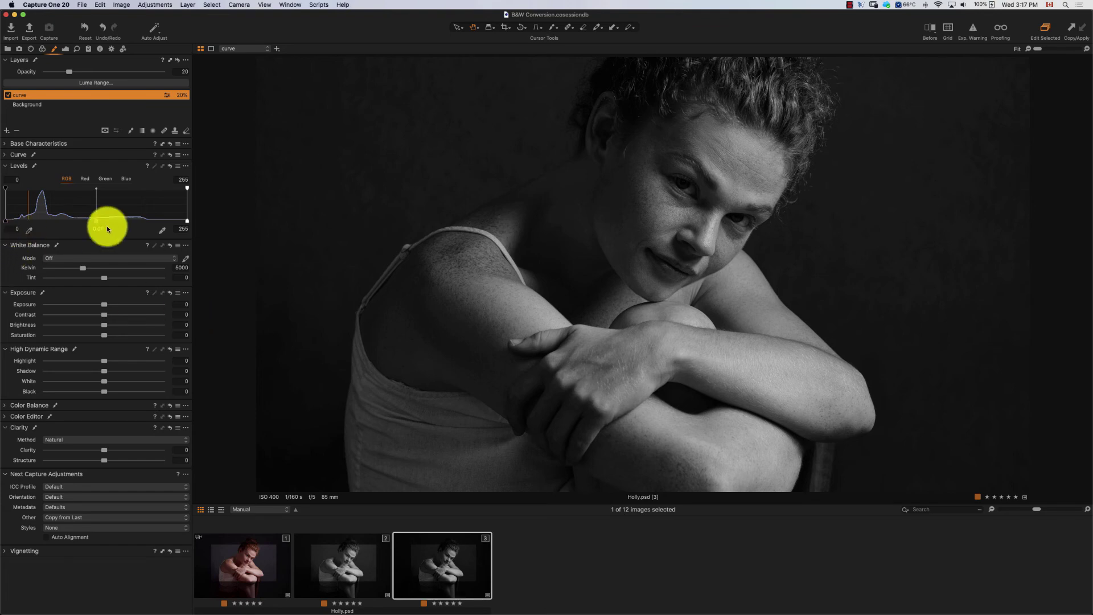
# Auto-adjust the levels on the Background layer of the woman's clone and move the white point back to 255.
pyautogui.click(32, 107)
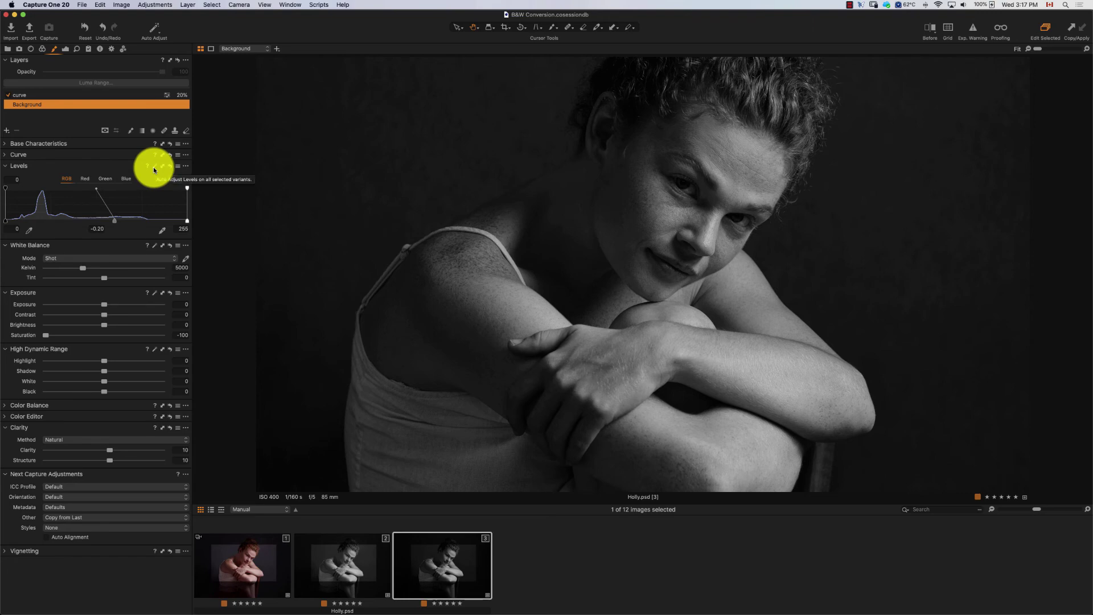
pyautogui.click(153, 168)
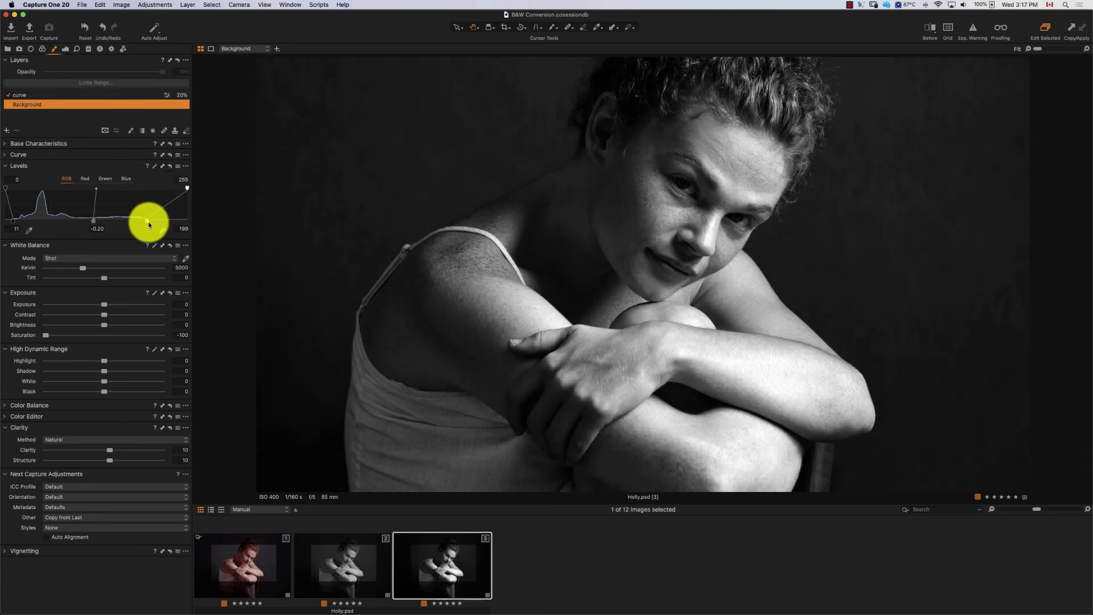
pyautogui.moveTo(149, 221); pyautogui.dragTo(187, 221)
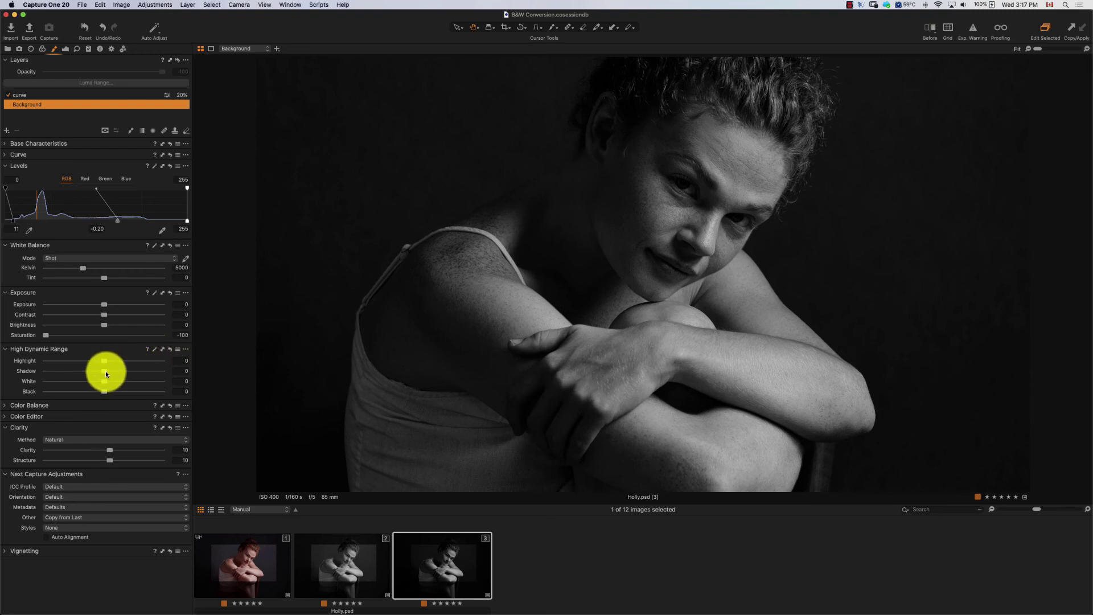
# Raise the Background layer's Shadow to 18 and set its white balance to 800 Kelvin with a Tint of about -15.4.
pyautogui.moveTo(104, 371)
pyautogui.mouseDown()
pyautogui.moveTo(127, 372)
pyautogui.moveTo(116, 370)
pyautogui.mouseUp()
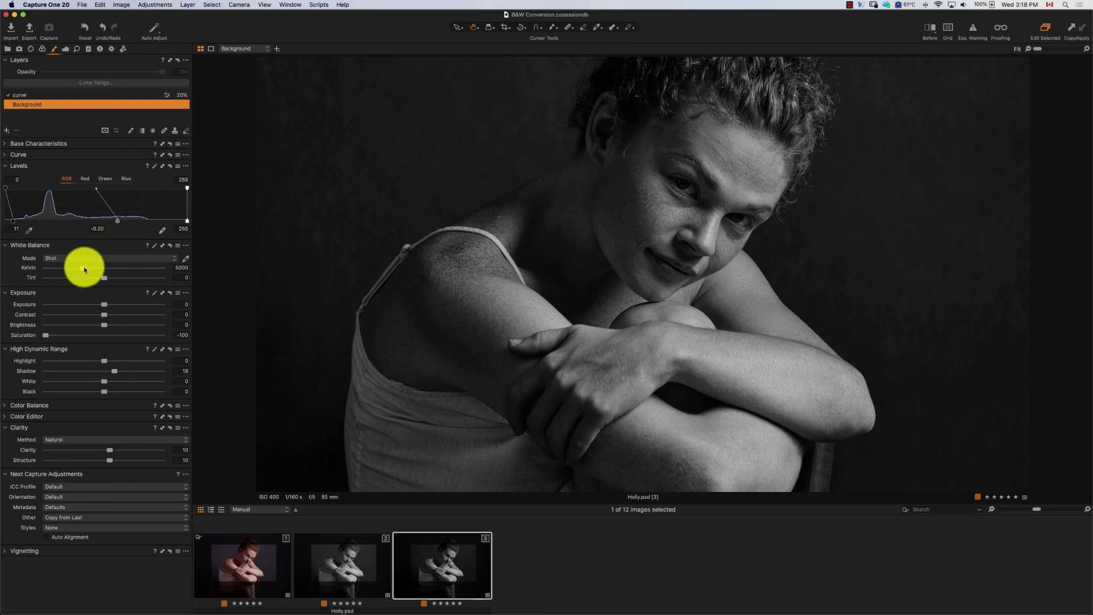
pyautogui.moveTo(83, 266); pyautogui.dragTo(3, 266)
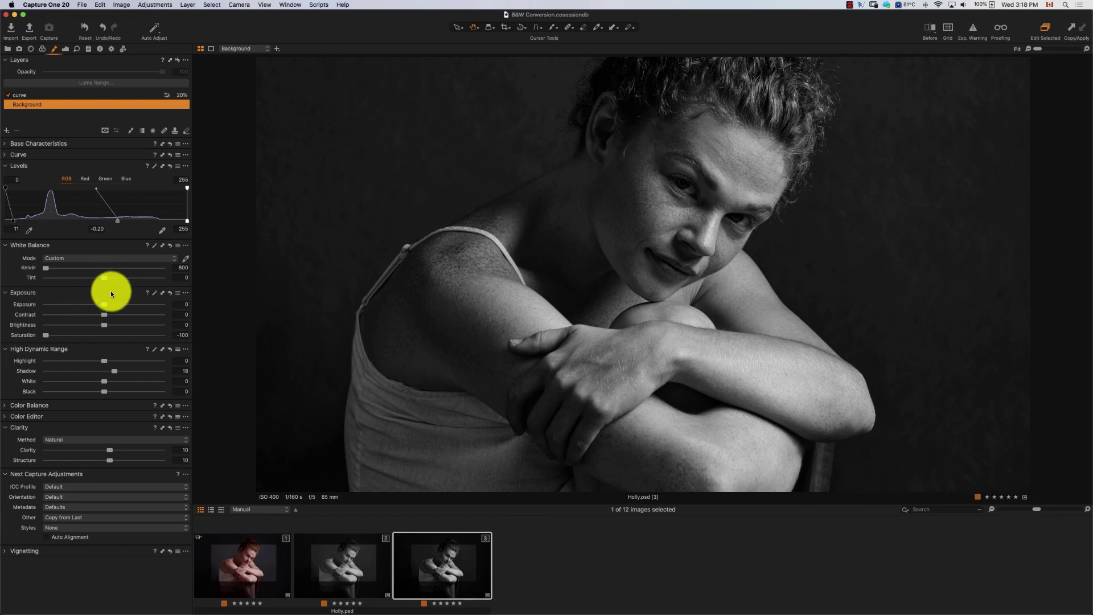
pyautogui.moveTo(103, 278); pyautogui.dragTo(87, 282)
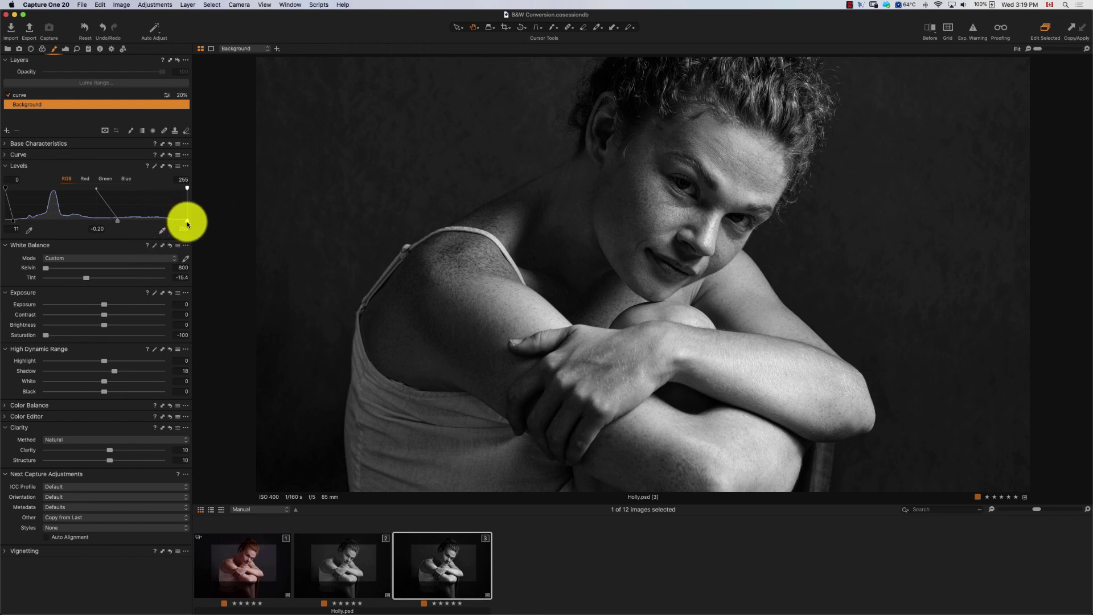
# Lower the Levels white point to 231 and, using the exposure warning as a guide, set Highlight to -25 and White to -50.
pyautogui.moveTo(182, 223); pyautogui.dragTo(167, 229)
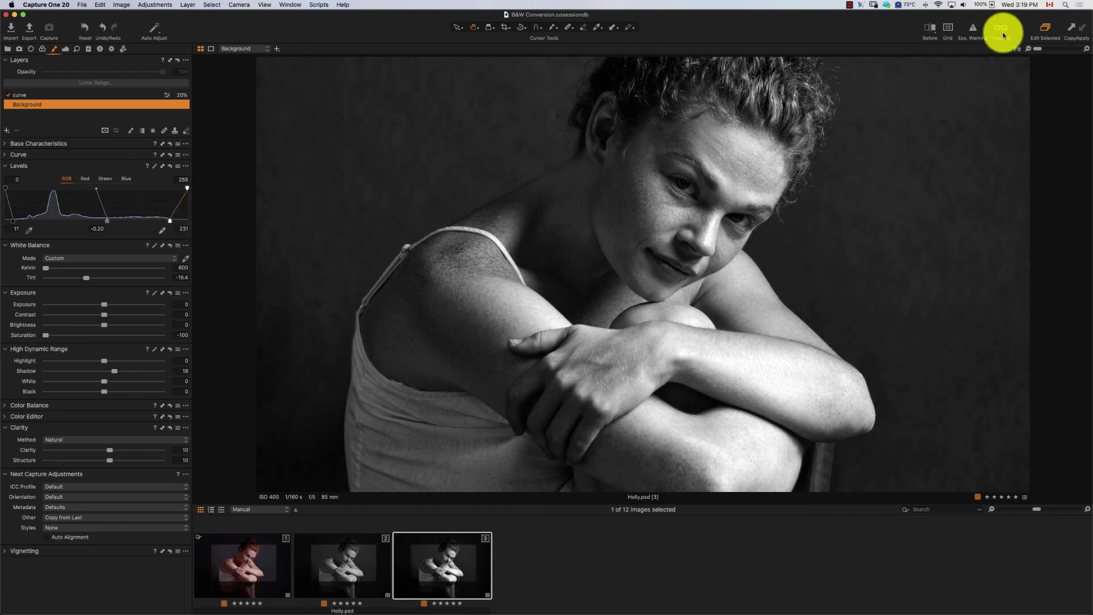
pyautogui.click(975, 33)
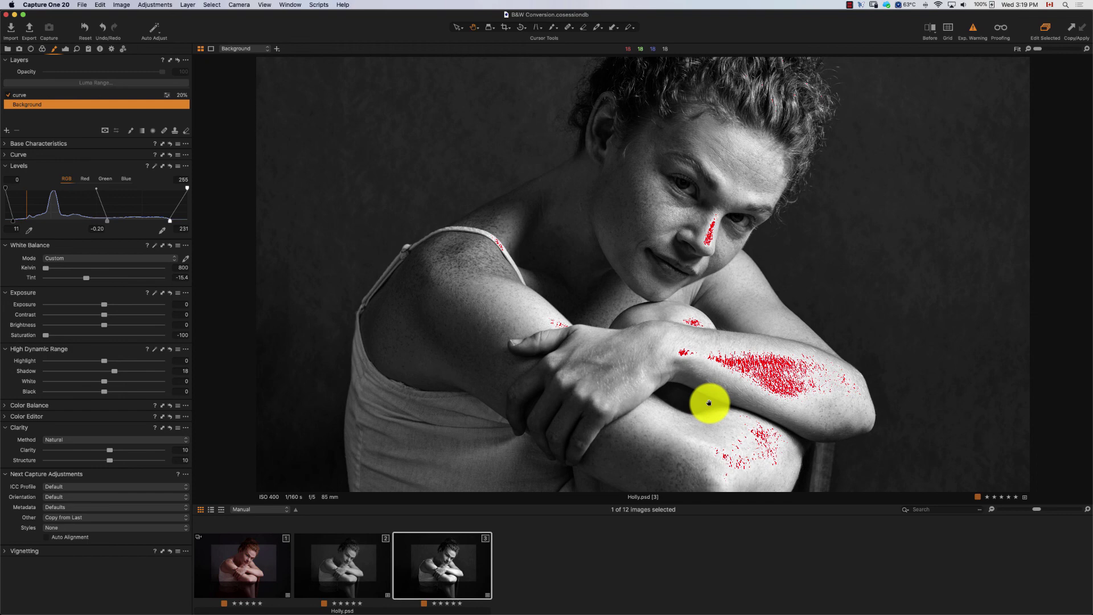
pyautogui.moveTo(97, 361); pyautogui.dragTo(89, 364)
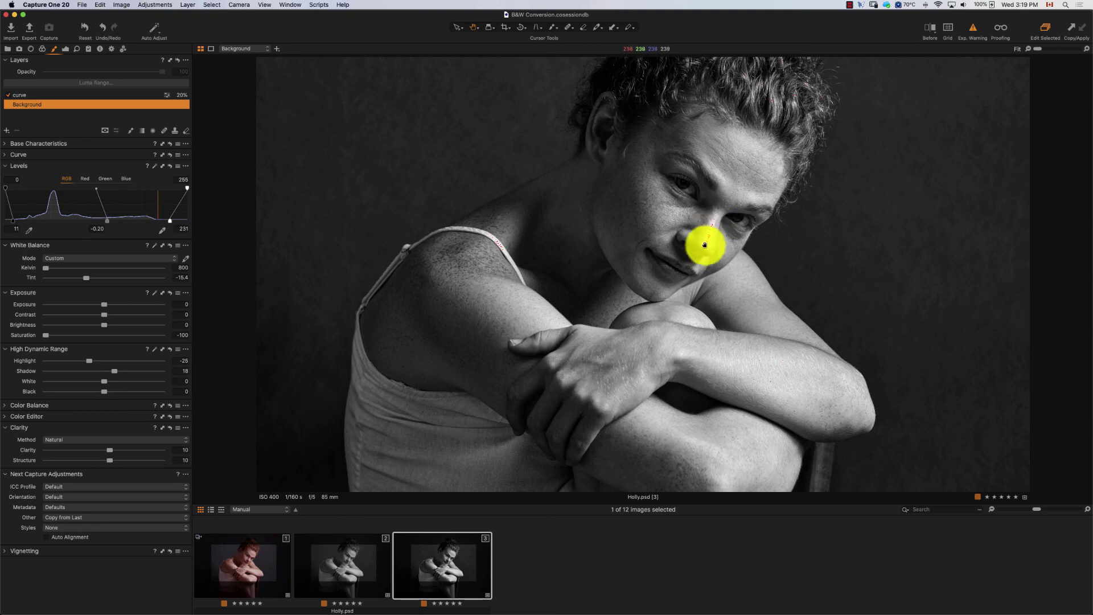
pyautogui.moveTo(105, 381); pyautogui.dragTo(74, 381)
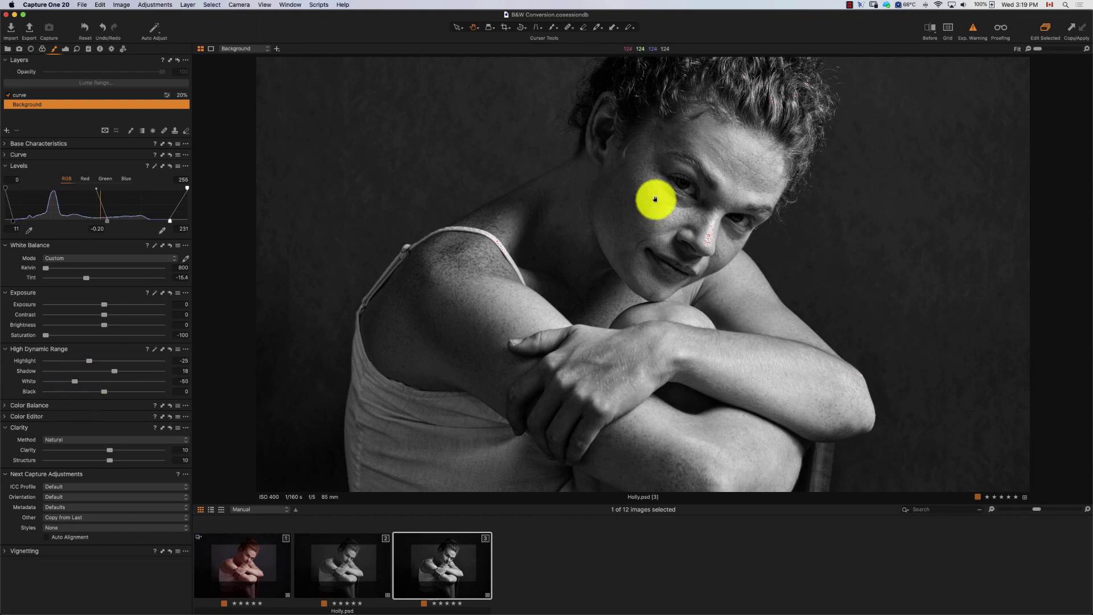
pyautogui.click(974, 29)
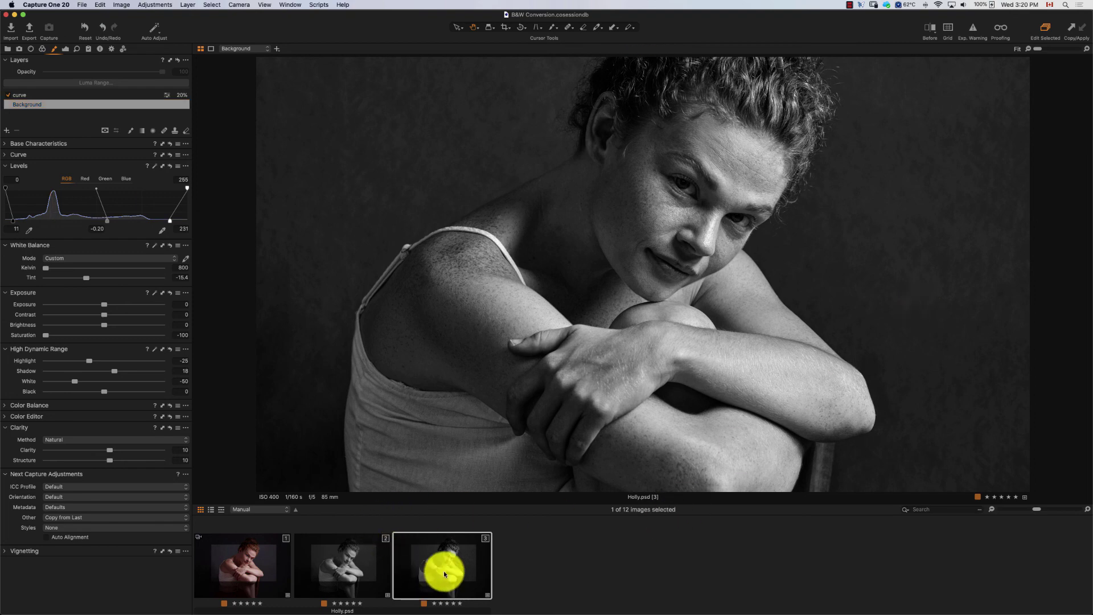
# Switch back and forth between the woman's second and third variants to compare the plain desaturated version with the refined one.
pyautogui.press('Left')
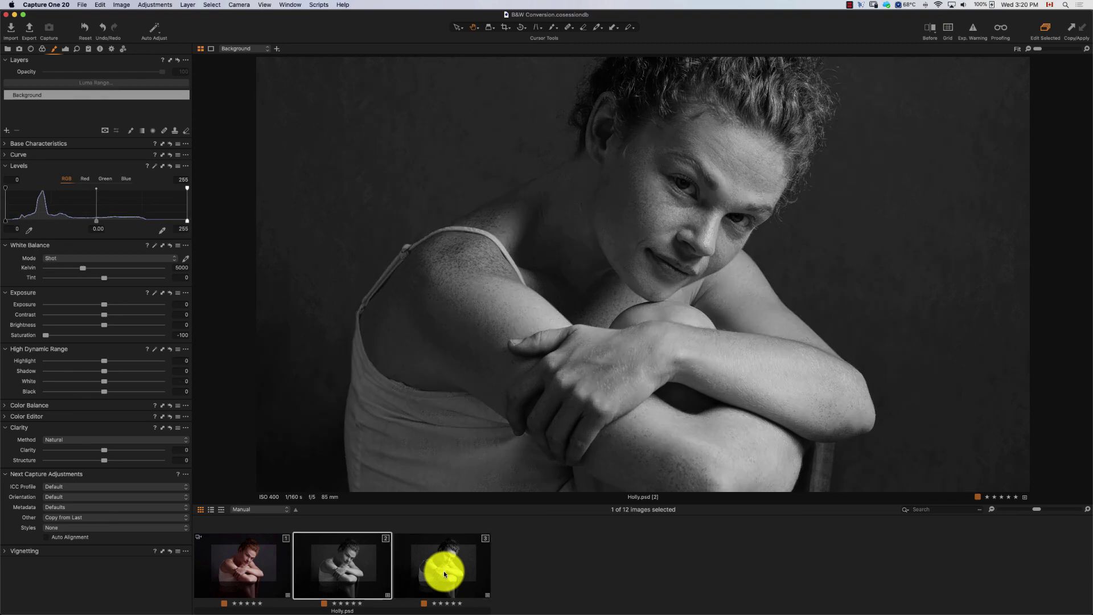
pyautogui.press('Right')
pyautogui.press('Left')
pyautogui.press('Right')
pyautogui.press('Left')
pyautogui.press('Right')
pyautogui.press('Left')
pyautogui.press('Right')
pyautogui.press('Left')
pyautogui.press('Right')
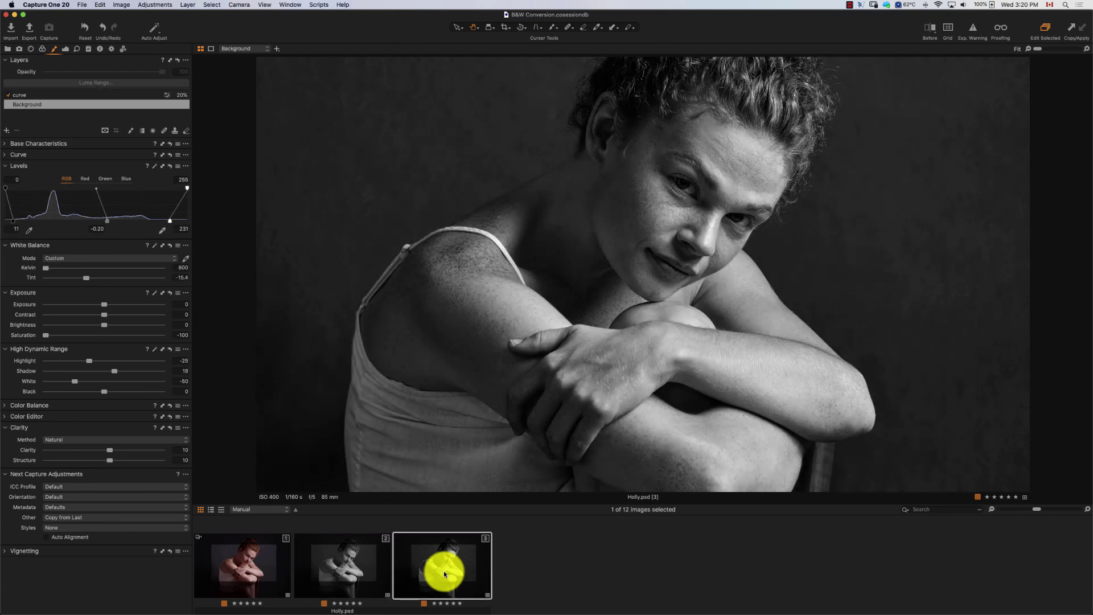
pyautogui.press('Left')
pyautogui.press('Right')
pyautogui.press('Left')
pyautogui.press('Right')
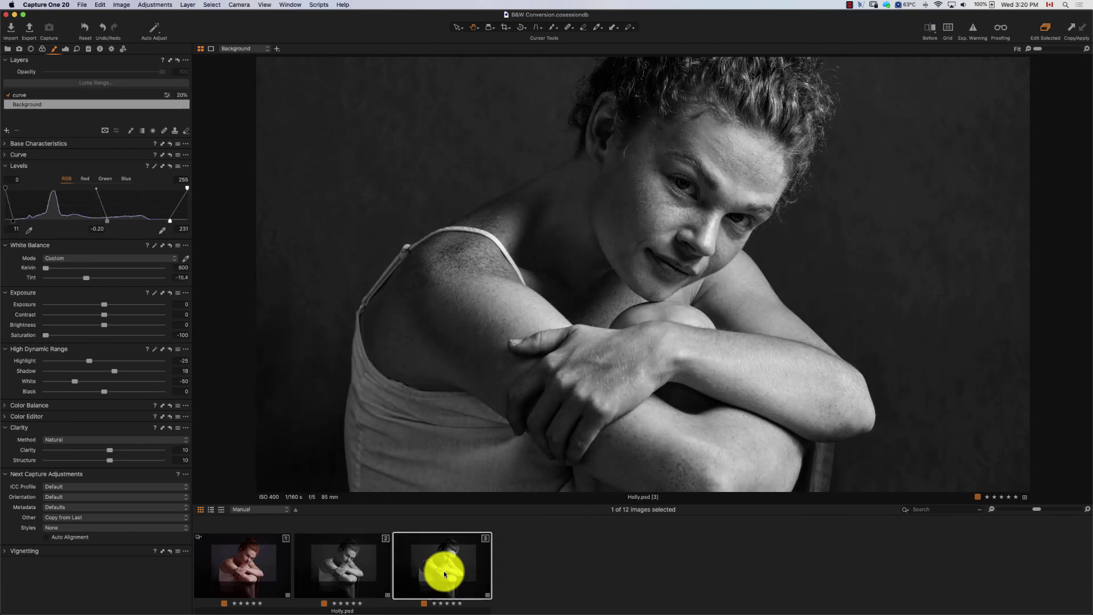